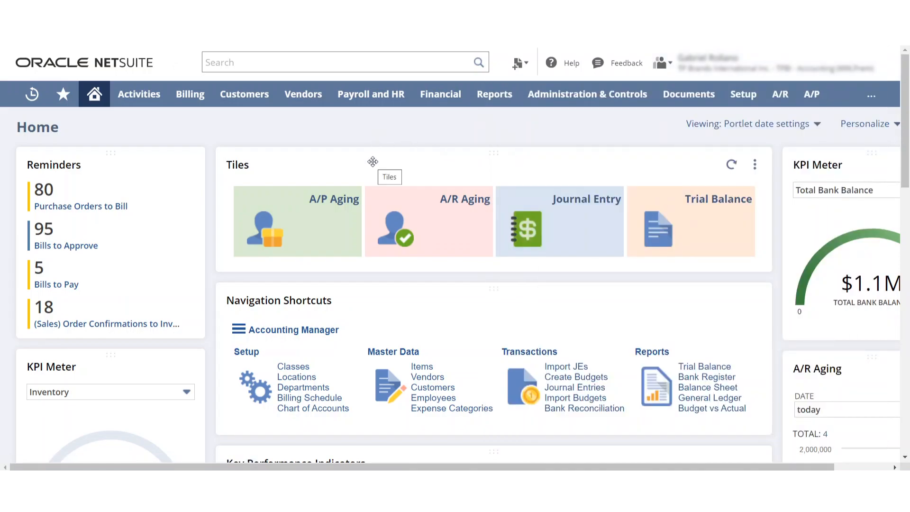
# Step: Open the list of all items from the financial lists
pyautogui.moveTo(426, 94)
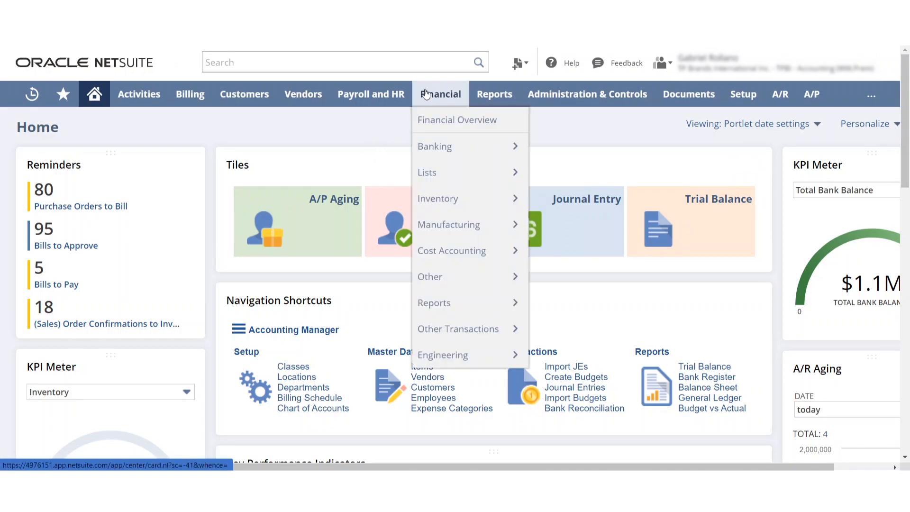
pyautogui.moveTo(451, 175)
pyautogui.moveTo(575, 223)
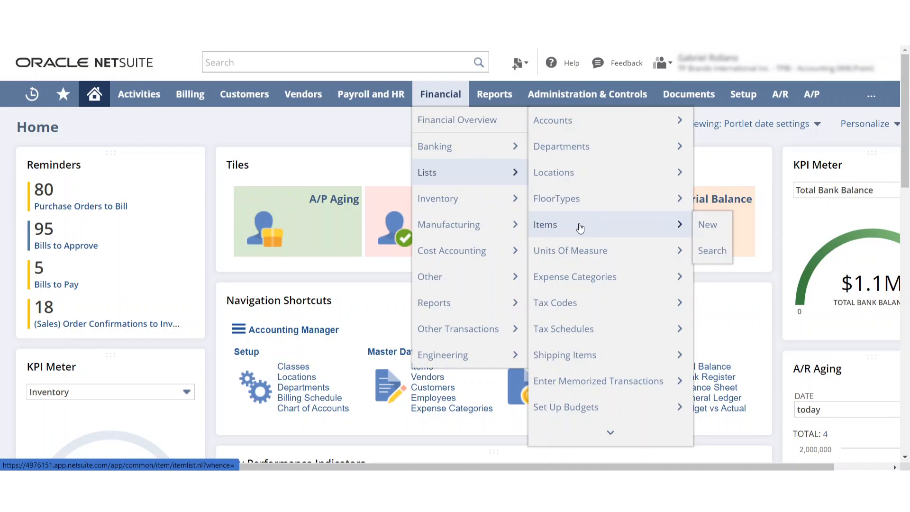
pyautogui.click(713, 231)
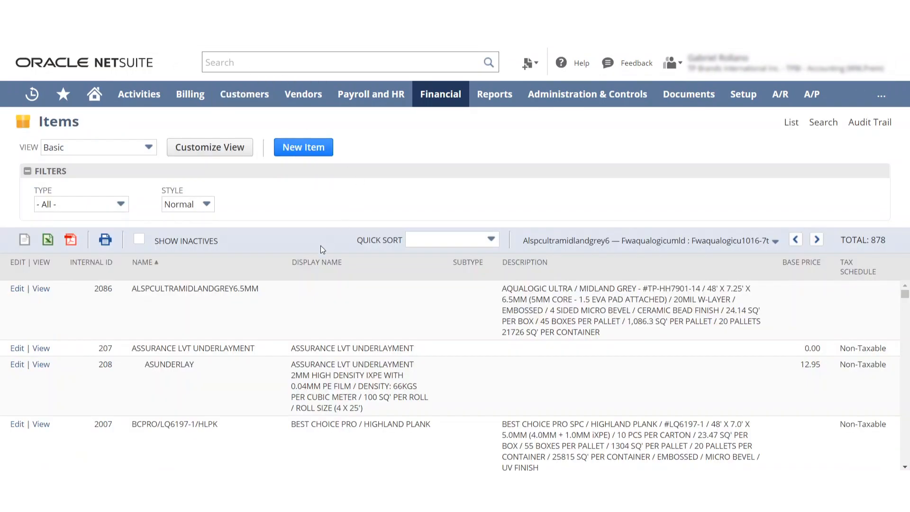
# Step: Look through the items list, checking how parent items and their subitems are named and described
pyautogui.scroll(-3, 223, 349)
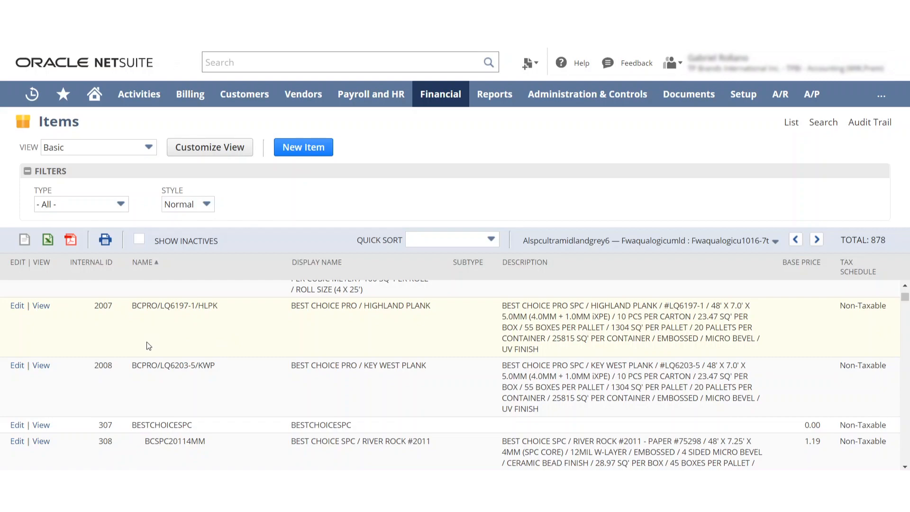
pyautogui.scroll(-3, 157, 401)
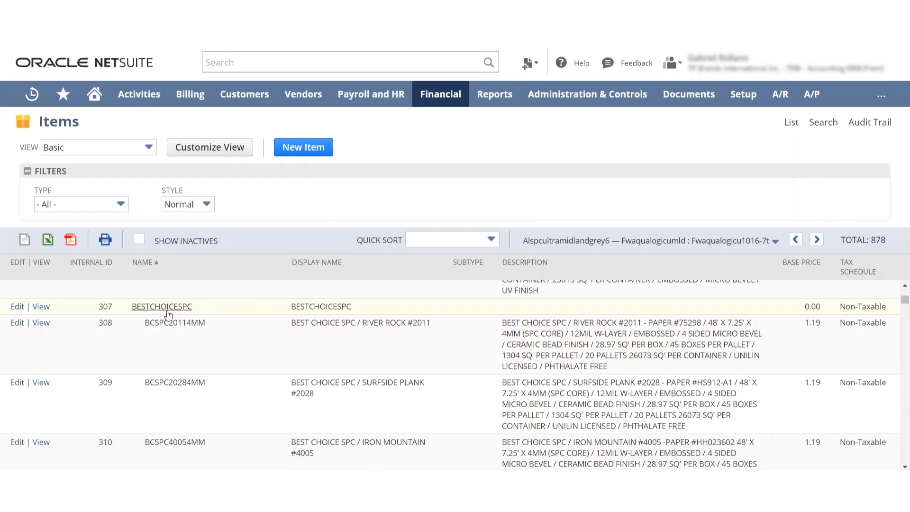
pyautogui.scroll(4, 237, 331)
pyautogui.scroll(-2, 222, 345)
pyautogui.scroll(3, 140, 348)
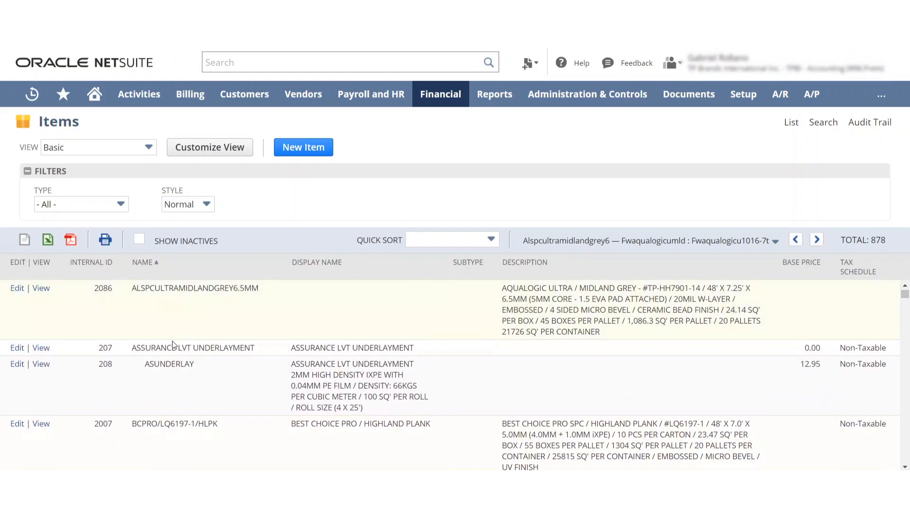
pyautogui.scroll(1, 158, 351)
pyautogui.scroll(-10, 186, 343)
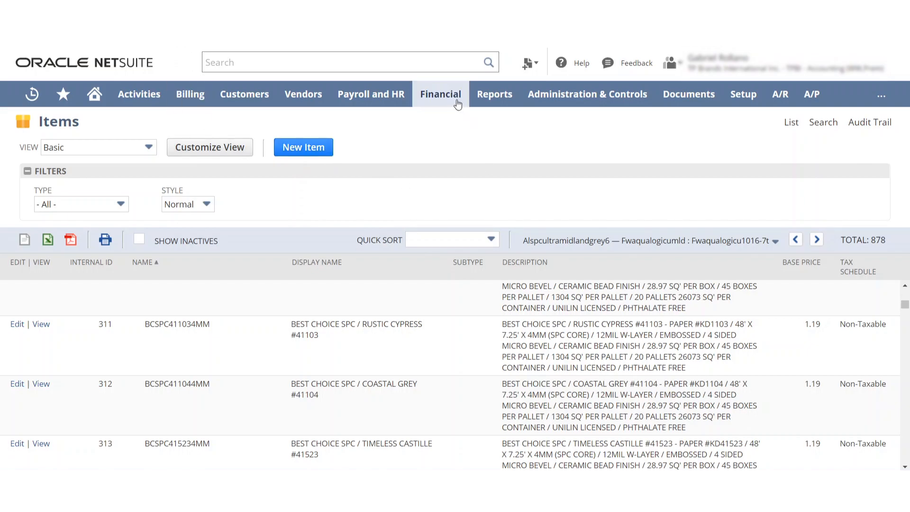
# Step: Start a new inventory item of the Lot Numbered type
pyautogui.moveTo(457, 104)
pyautogui.moveTo(467, 173)
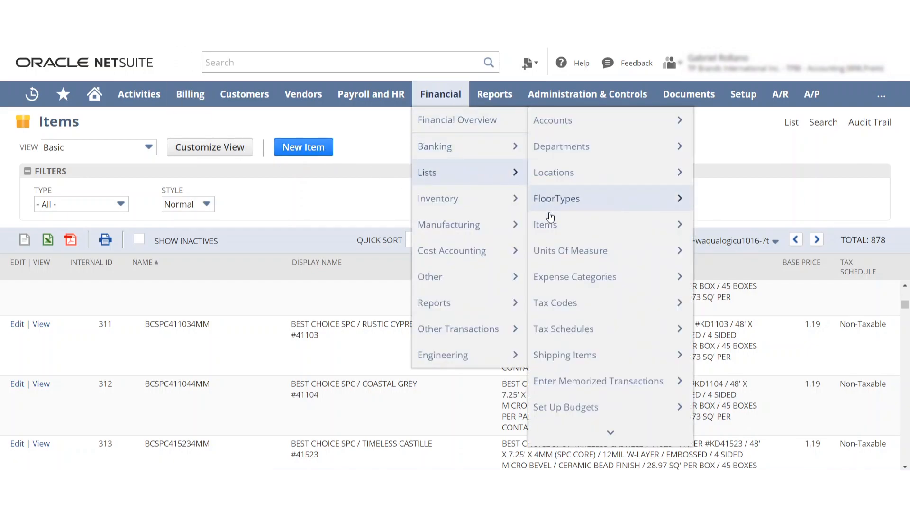
pyautogui.moveTo(190, 94)
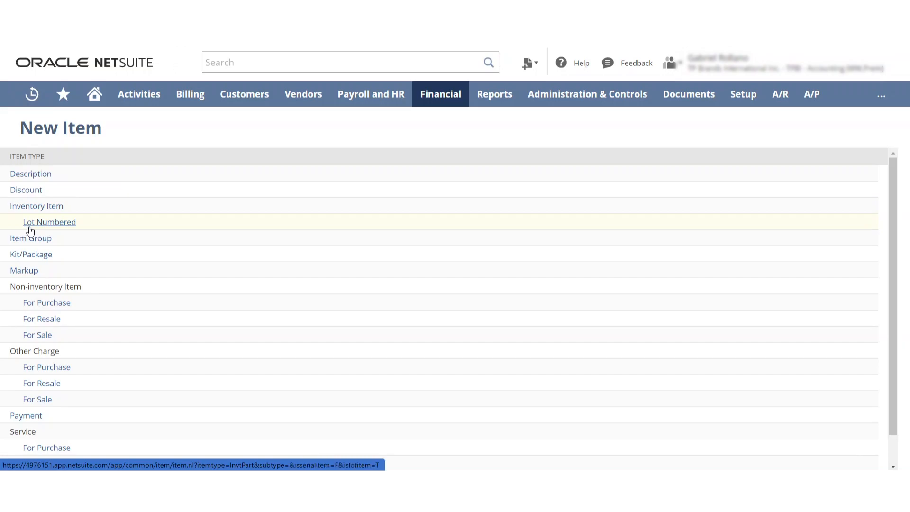
pyautogui.click(30, 231)
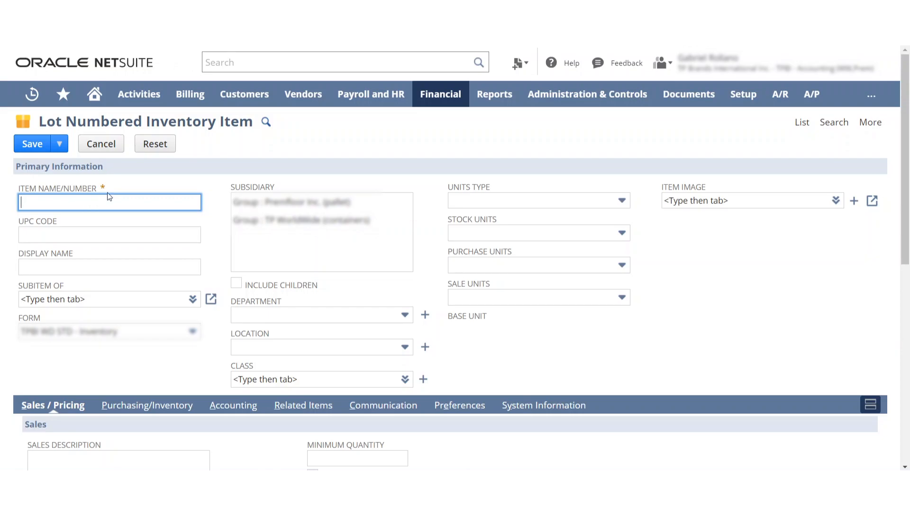
# Step: Go back to the items list and view the existing item BCSPC20284MM as an example
pyautogui.click(204, 14)
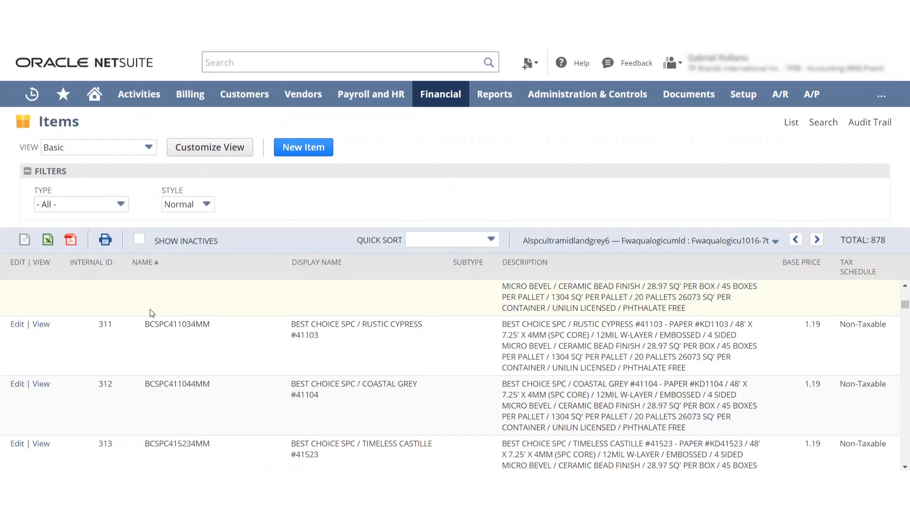
pyautogui.scroll(2, 100, 340)
pyautogui.click(41, 324)
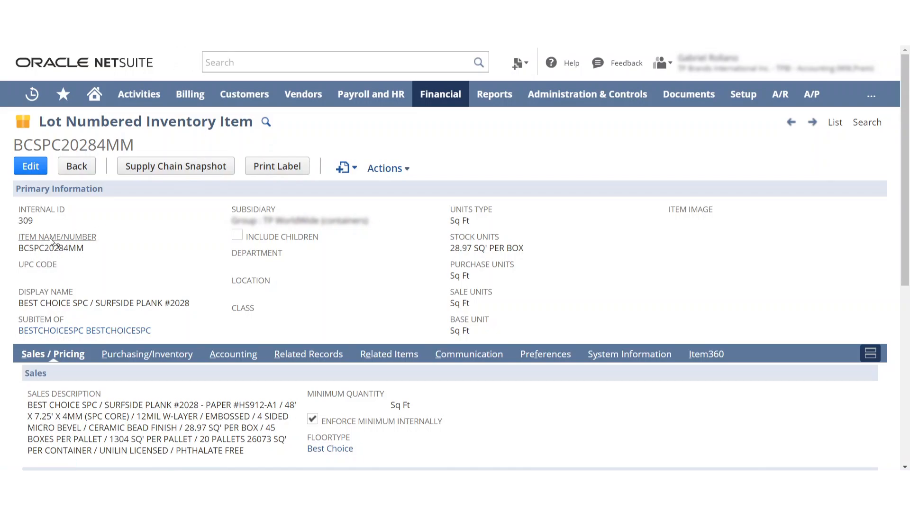
# Step: Return to the blank lot numbered item form and examine its display name, department and location fields
pyautogui.click(199, 9)
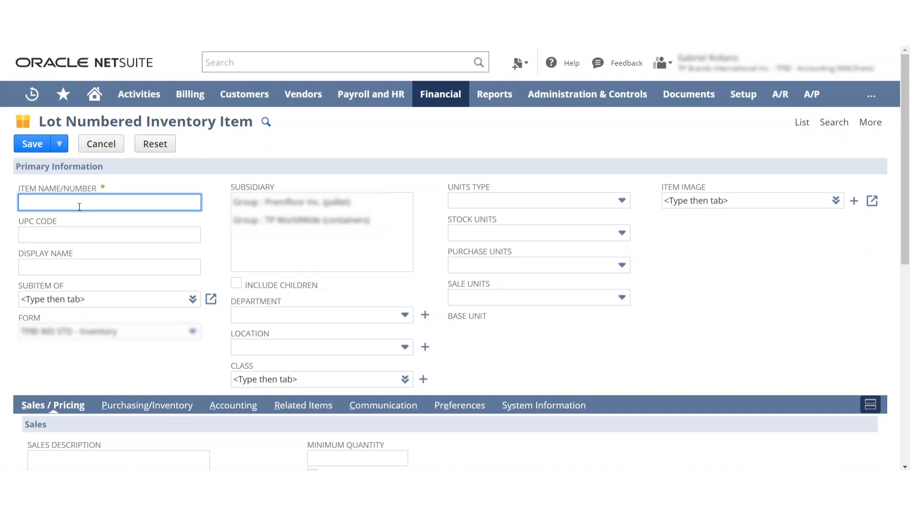
pyautogui.click(49, 267)
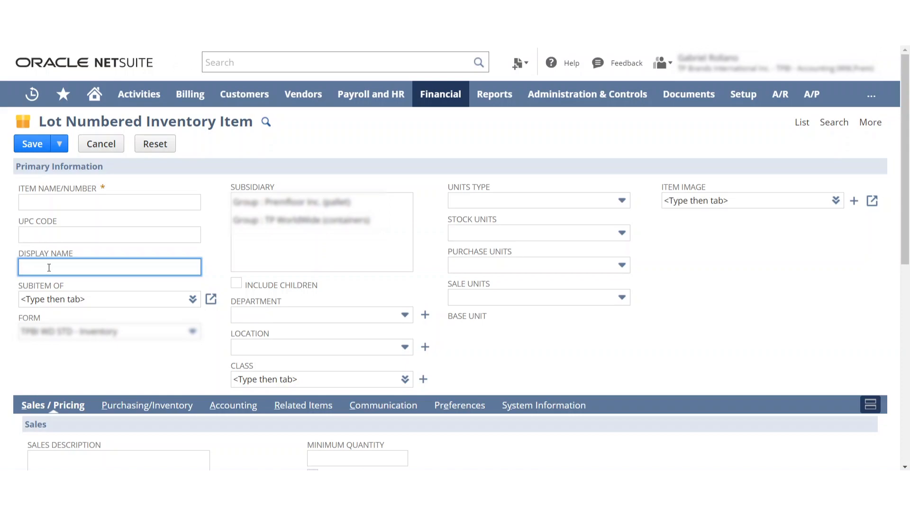
pyautogui.click(261, 320)
pyautogui.click(261, 320)
pyautogui.click(262, 320)
pyautogui.click(262, 320)
pyautogui.click(259, 346)
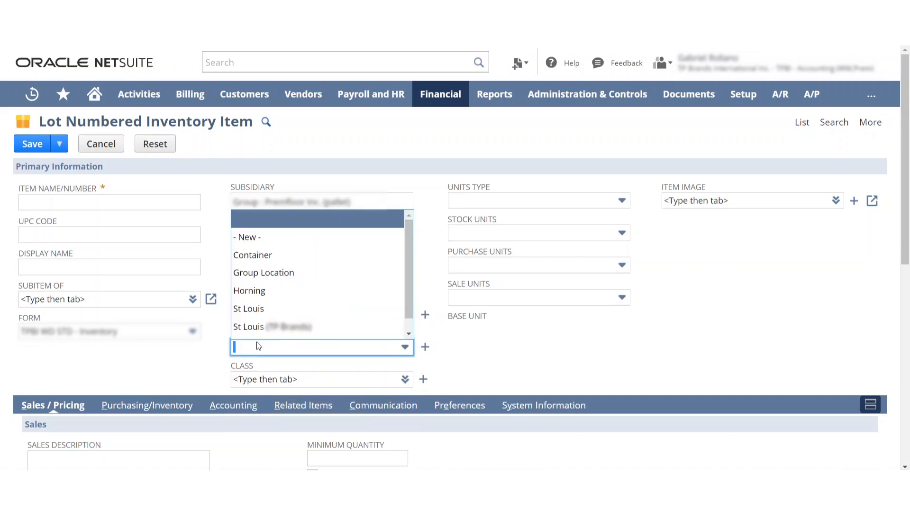
pyautogui.click(258, 346)
# Step: Browse the full list of available classes for the new item, leaving the class unselected
pyautogui.click(327, 378)
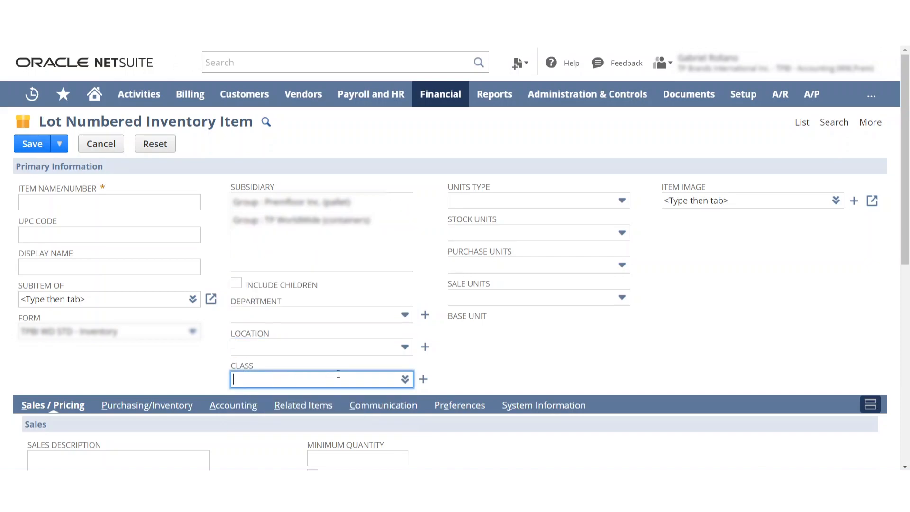
pyautogui.moveTo(405, 379)
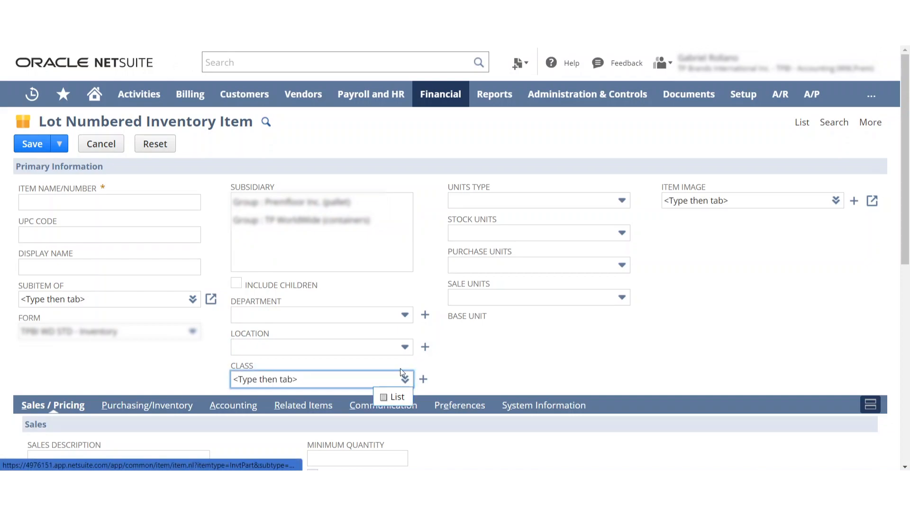
pyautogui.click(401, 397)
pyautogui.scroll(-3, 316, 275)
pyautogui.scroll(-3, 317, 275)
pyautogui.scroll(4, 296, 235)
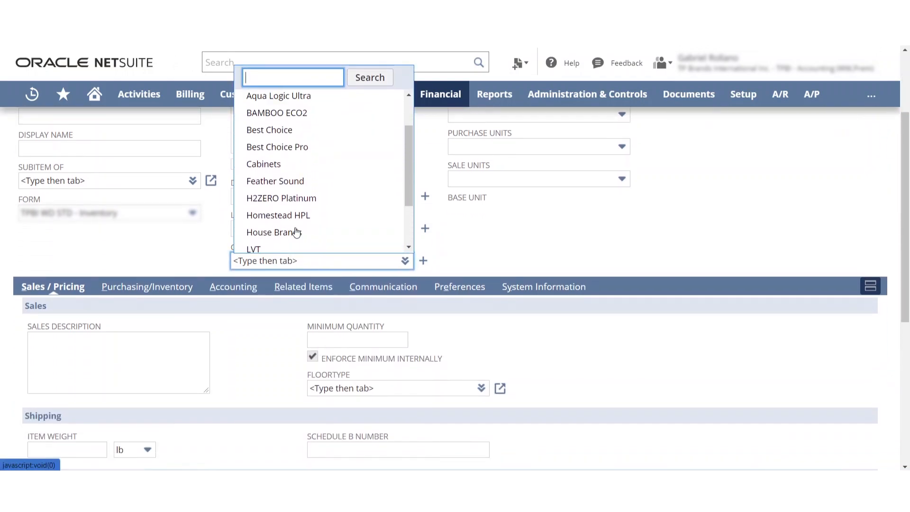
pyautogui.click(121, 249)
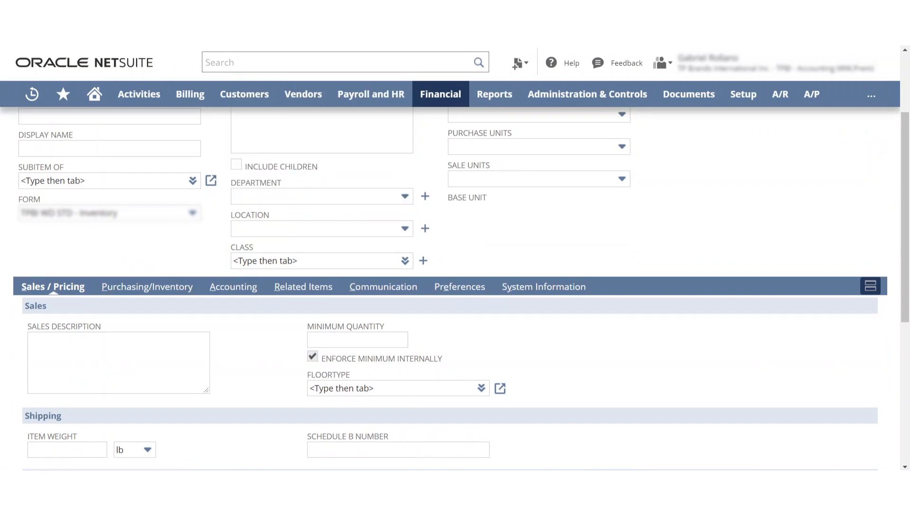
# Step: Compare the new item's sales description field with the sales description of BCSPC20284MM
pyautogui.click(88, 361)
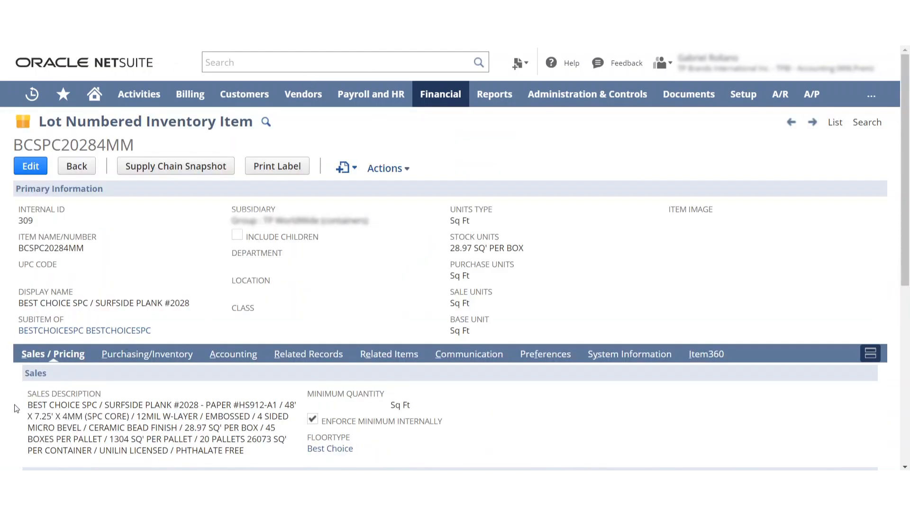
pyautogui.moveTo(29, 404); pyautogui.dragTo(239, 450)
pyautogui.scroll(-3, 252, 387)
pyautogui.click(255, 342)
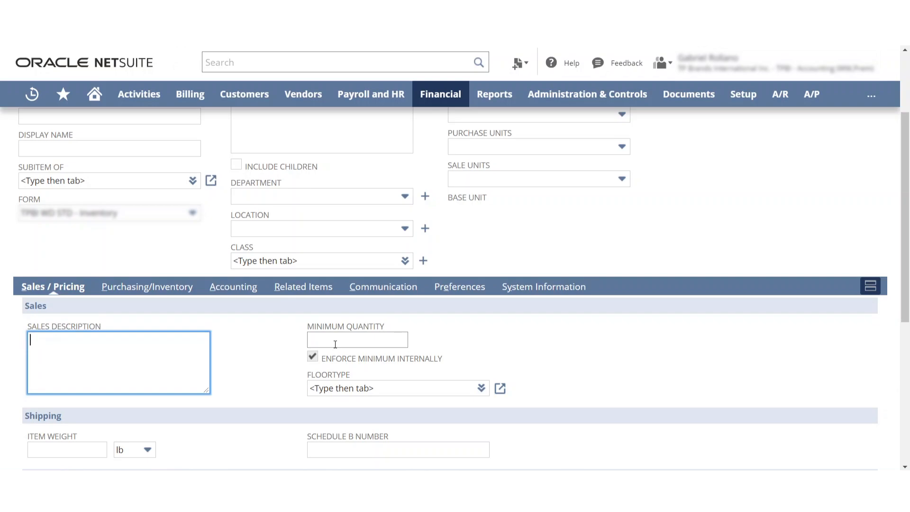
# Step: Browse the full list of floor types for the new item without choosing one
pyautogui.click(481, 392)
pyautogui.click(459, 405)
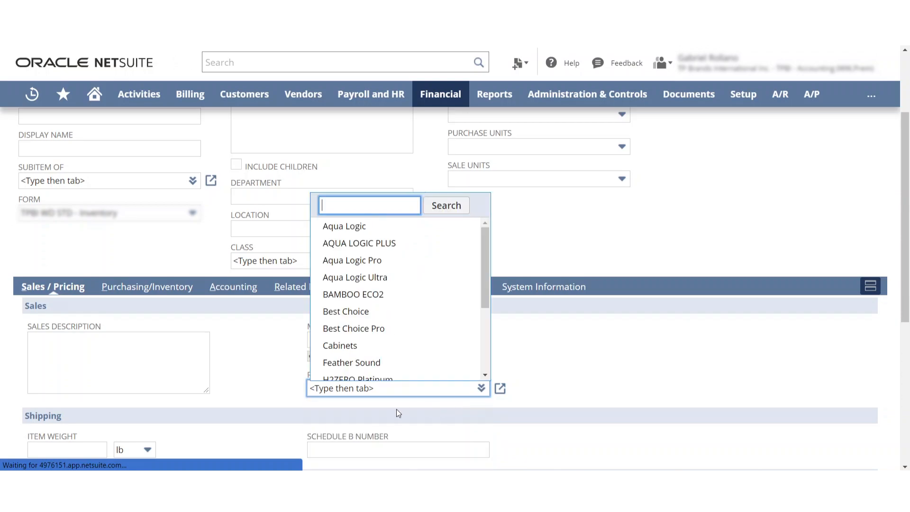
pyautogui.scroll(-3, 378, 310)
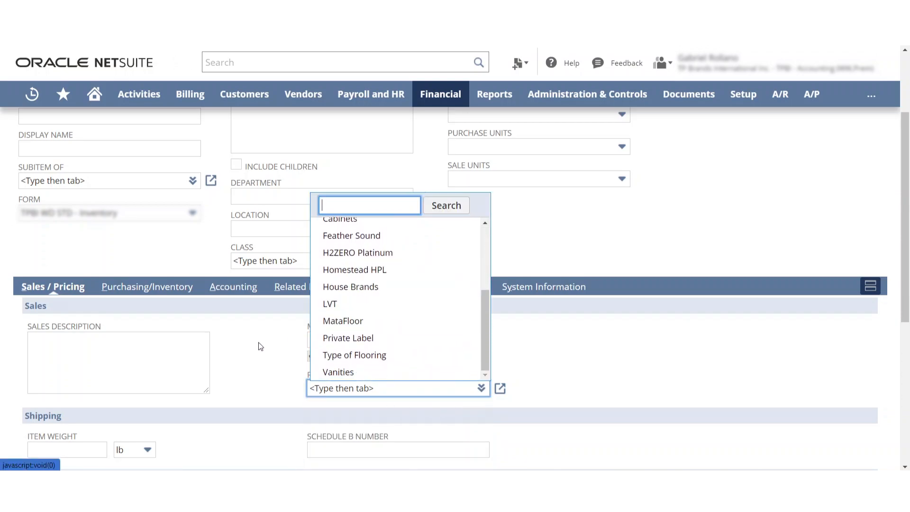
pyautogui.click(226, 360)
pyautogui.scroll(-1, 223, 353)
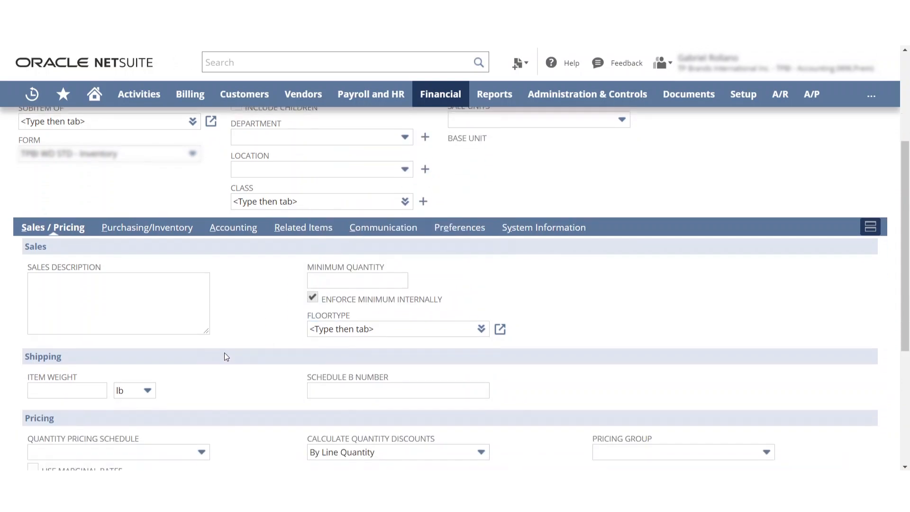
# Step: Examine the item weight field and the pricing section with its price levels and currencies
pyautogui.click(84, 392)
pyautogui.scroll(-1, 221, 312)
pyautogui.scroll(-3, 245, 295)
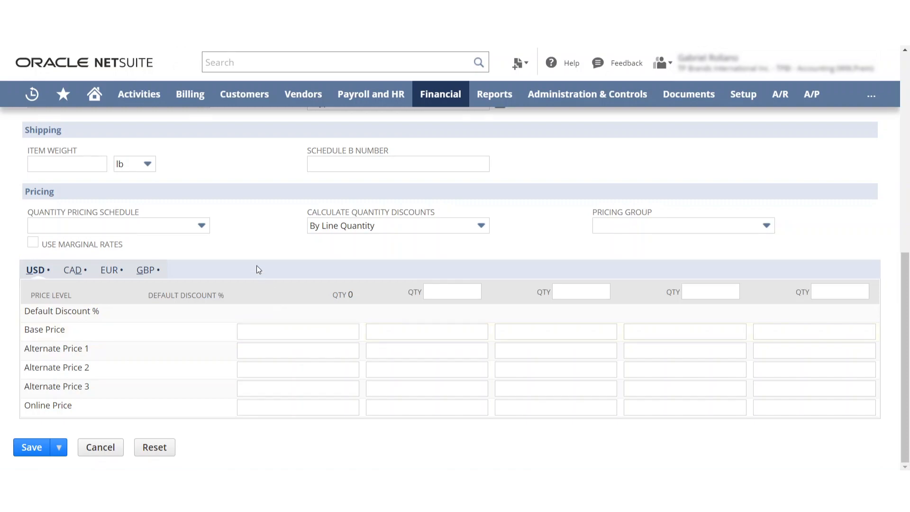
# Step: Review the new item's purchasing and inventory details, from costing method and purchase description to inventory management and vendor bill matching
pyautogui.scroll(6, 258, 266)
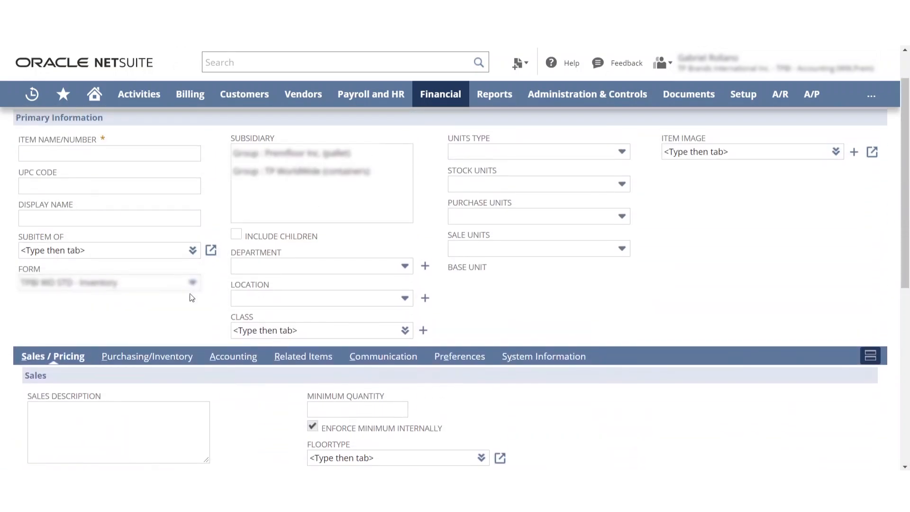
pyautogui.click(144, 361)
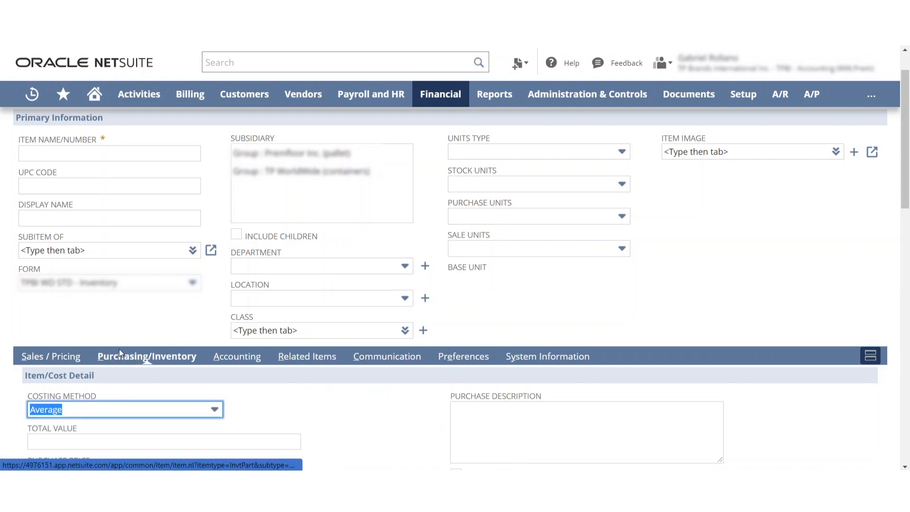
pyautogui.scroll(-3, 113, 327)
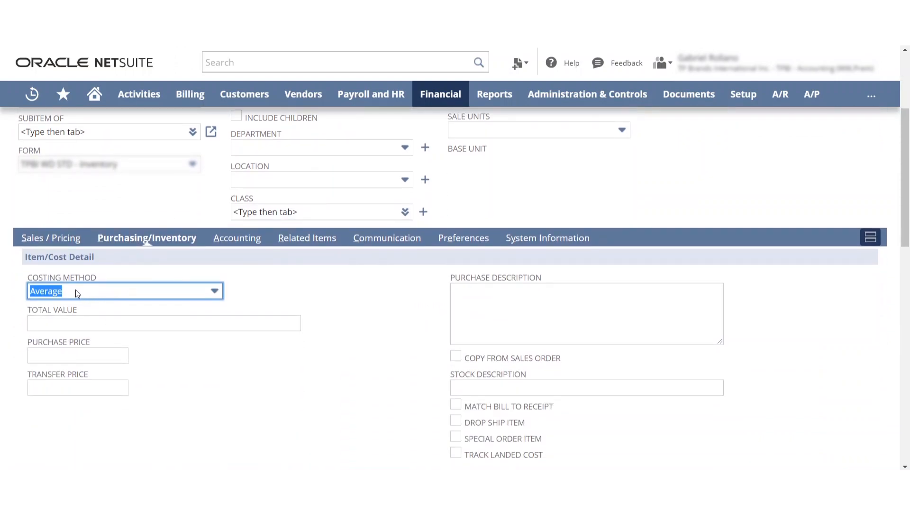
pyautogui.click(504, 309)
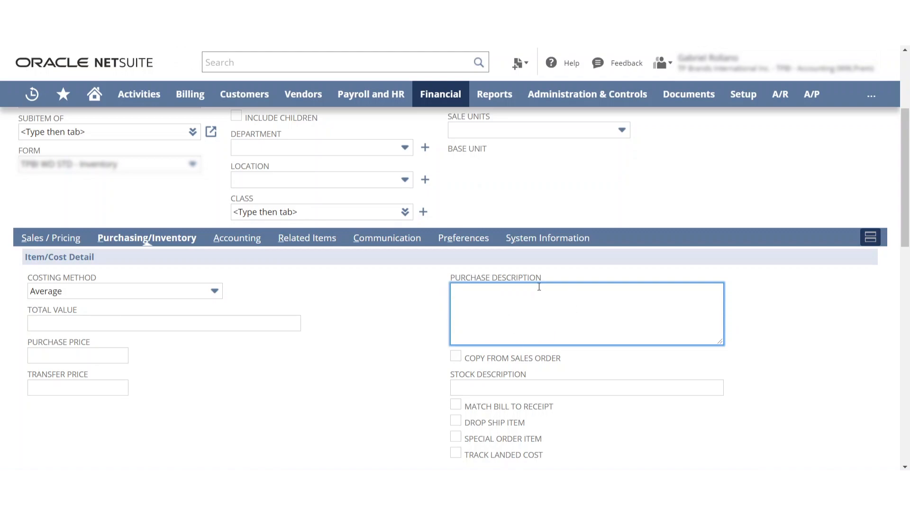
pyautogui.scroll(-3, 353, 351)
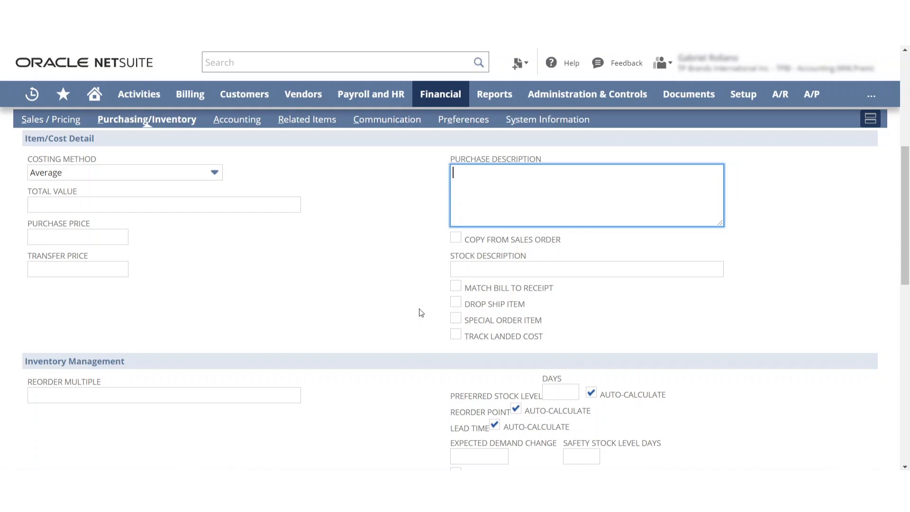
pyautogui.scroll(-5, 421, 312)
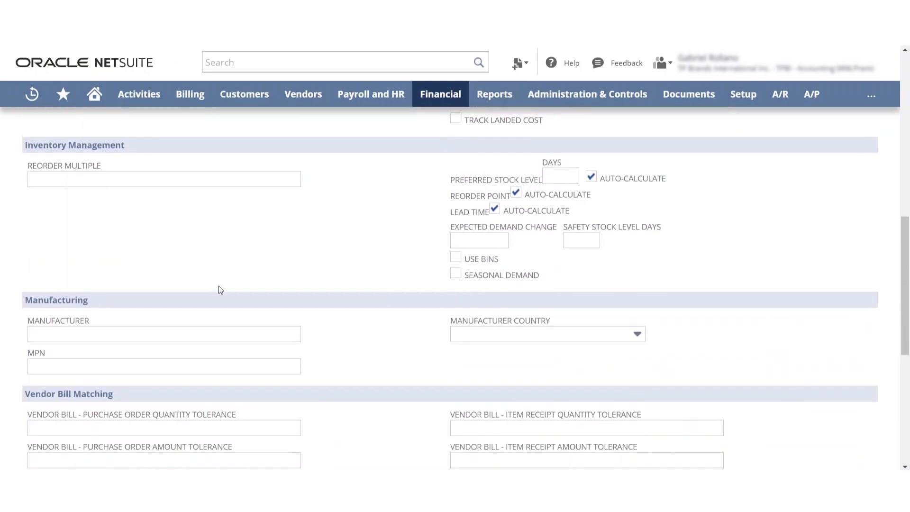
pyautogui.scroll(-5, 305, 248)
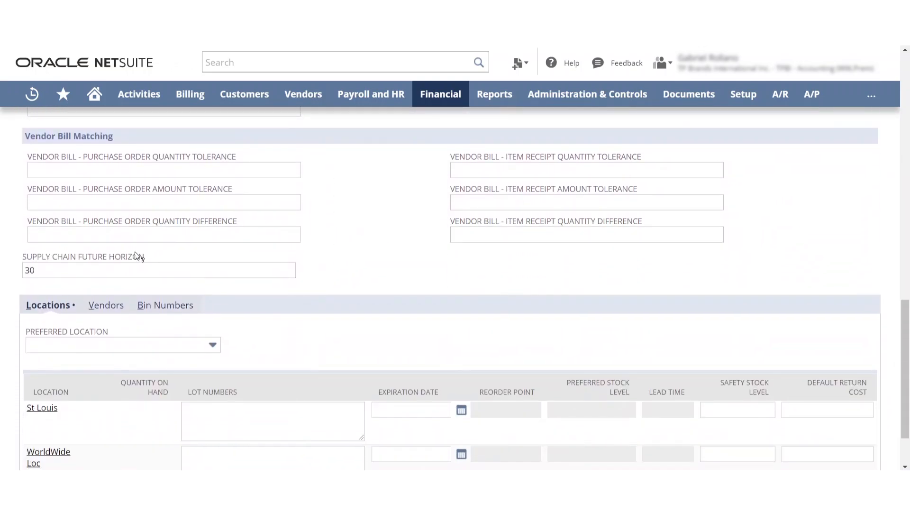
# Step: Show the new item's vendors sublist and open the vendor field of its first line
pyautogui.click(104, 307)
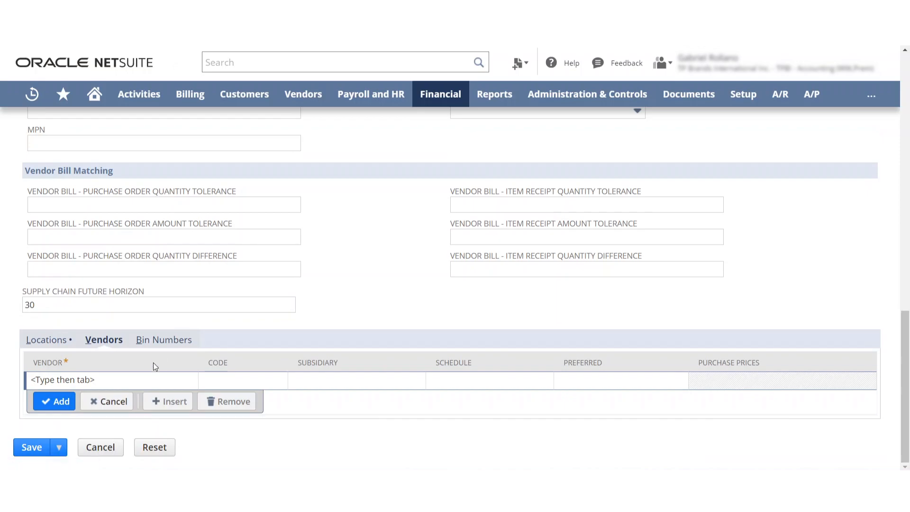
pyautogui.click(136, 381)
pyautogui.moveTo(165, 382)
# Step: Check the vendors sublist in the purchasing and inventory details of reference item BCSPC20284MM
pyautogui.click(147, 349)
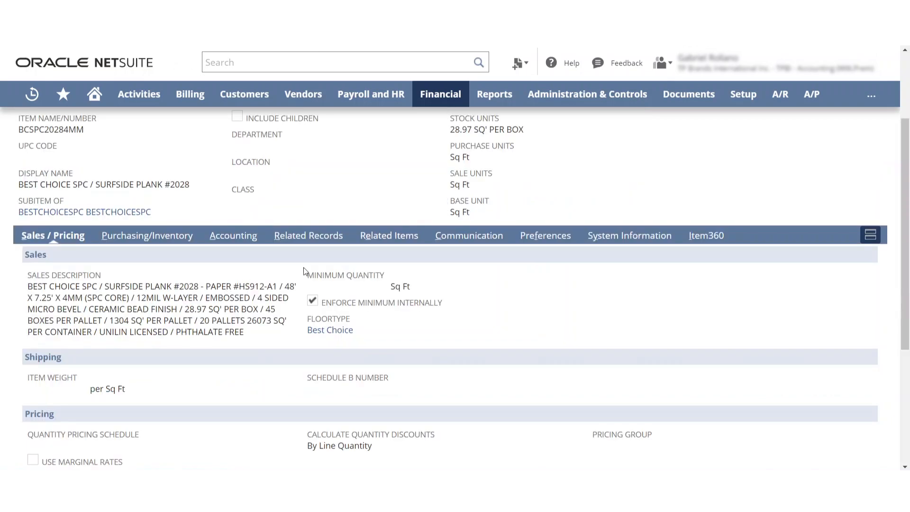
pyautogui.click(145, 235)
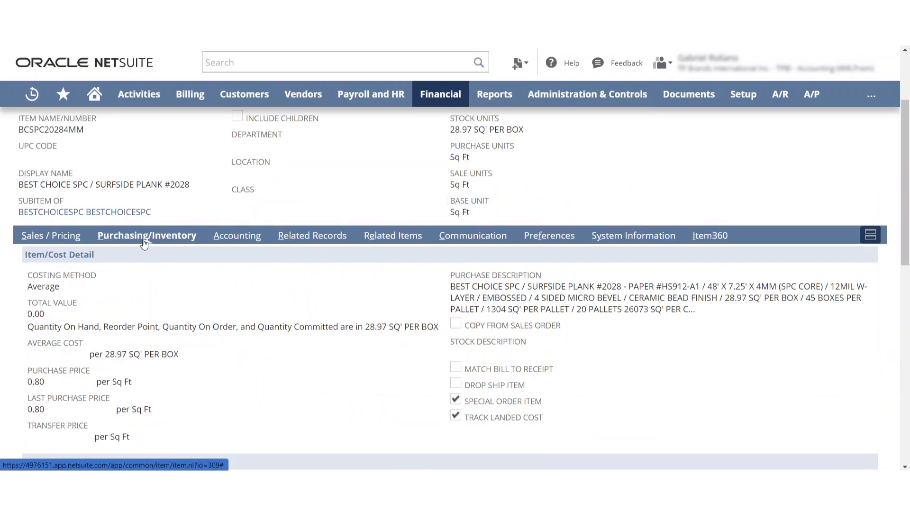
pyautogui.scroll(-10, 137, 258)
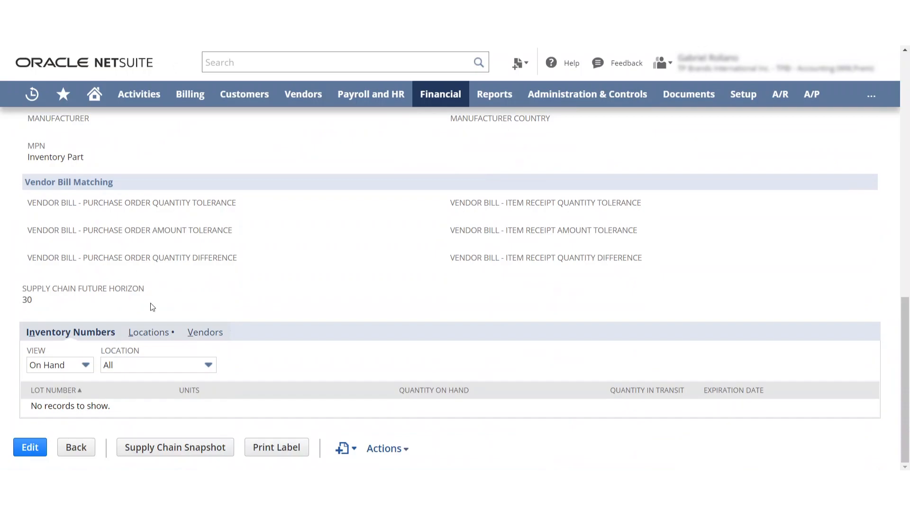
pyautogui.click(196, 334)
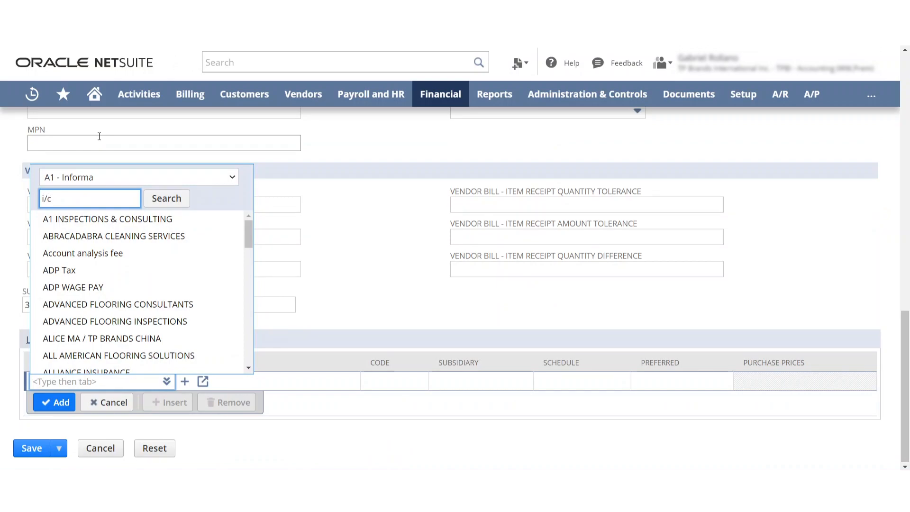
# Step: Search for vendor "i/c", choose I/C TP Brands International (Sub WW, Rep TPB) for the new item's vendor line, and mark it as preferred
pyautogui.click(155, 199)
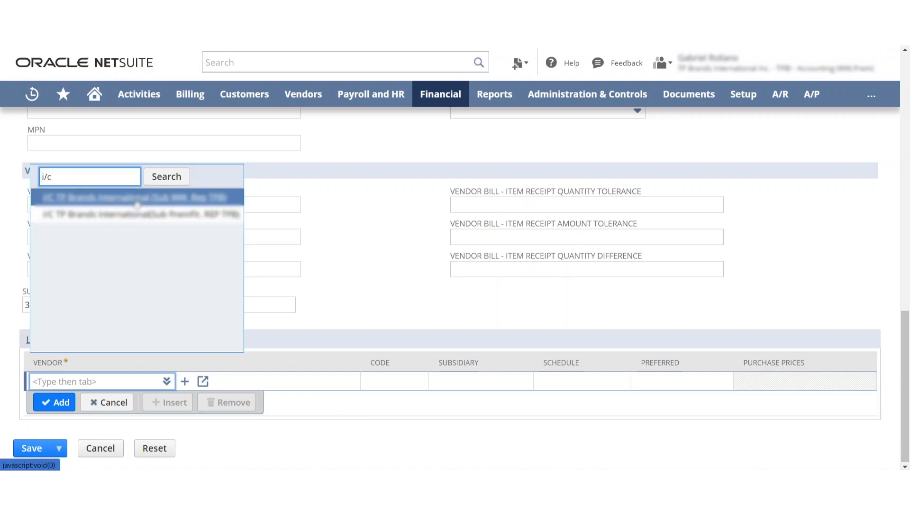
pyautogui.click(135, 199)
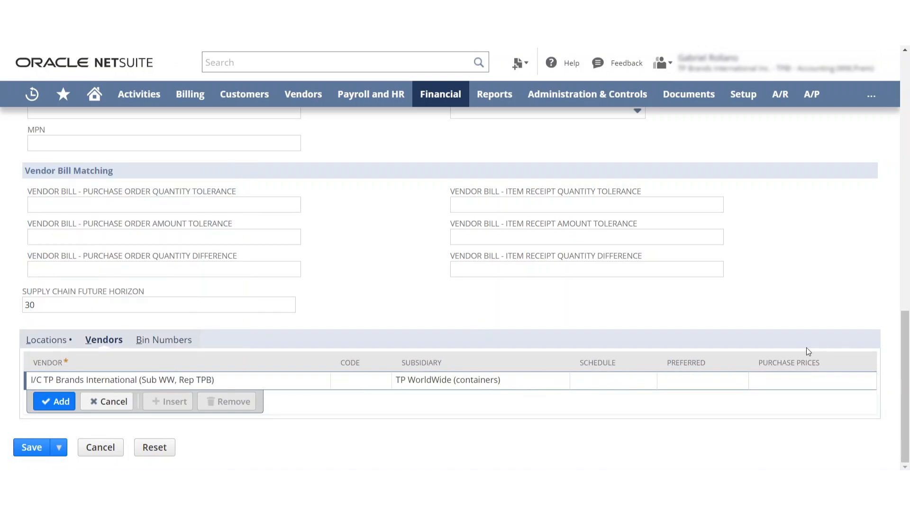
pyautogui.click(667, 382)
pyautogui.click(781, 388)
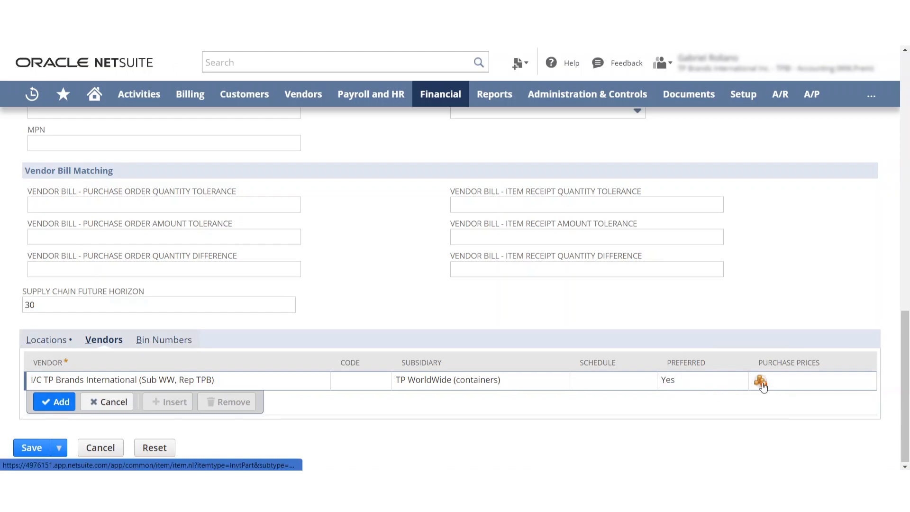
# Step: Open the vendor line's purchase prices, choose USD as the currency, and close the price window without entering a price
pyautogui.click(759, 382)
pyautogui.click(303, 169)
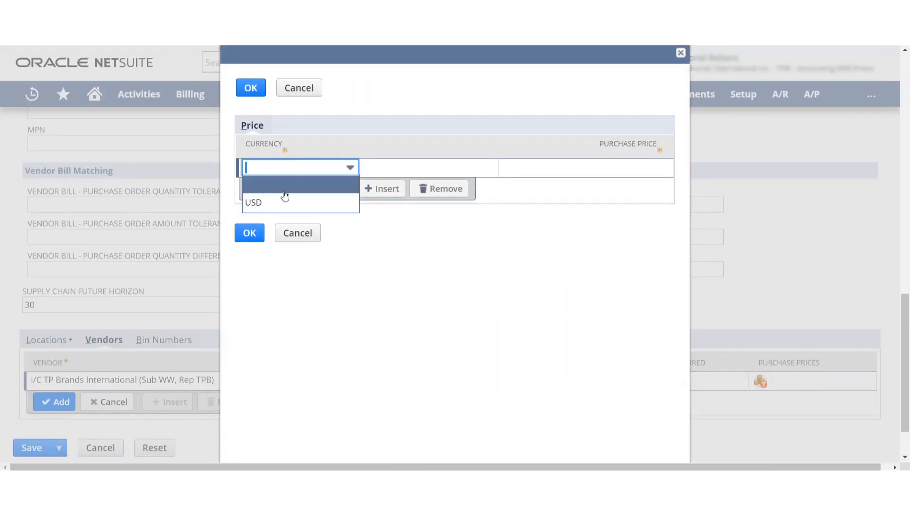
pyautogui.click(281, 201)
pyautogui.click(617, 168)
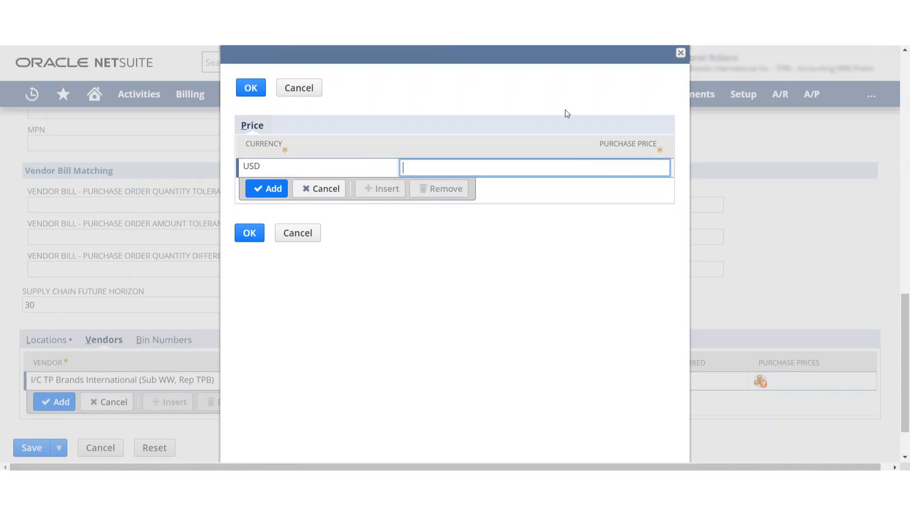
pyautogui.click(680, 53)
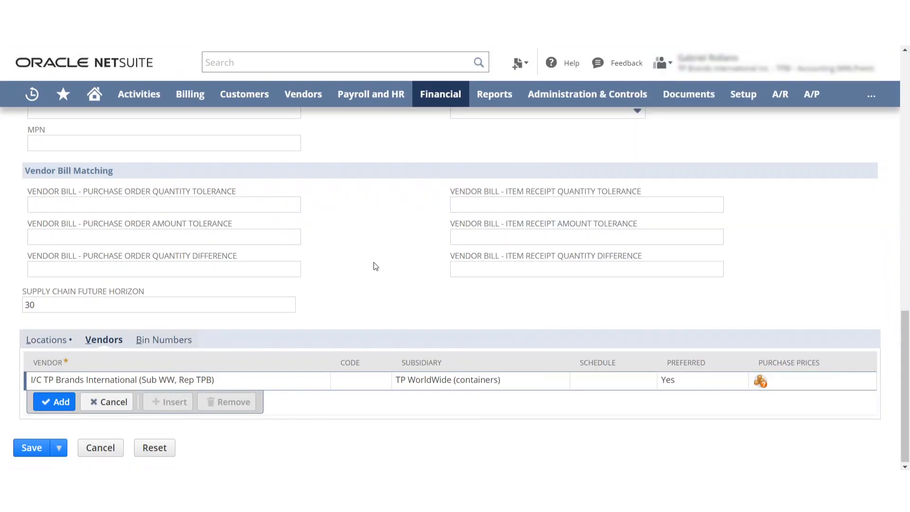
# Step: Review the new item's accounting details, including its default accounts and the tax schedule options, without choosing a schedule
pyautogui.scroll(3, 374, 264)
pyautogui.scroll(10, 360, 291)
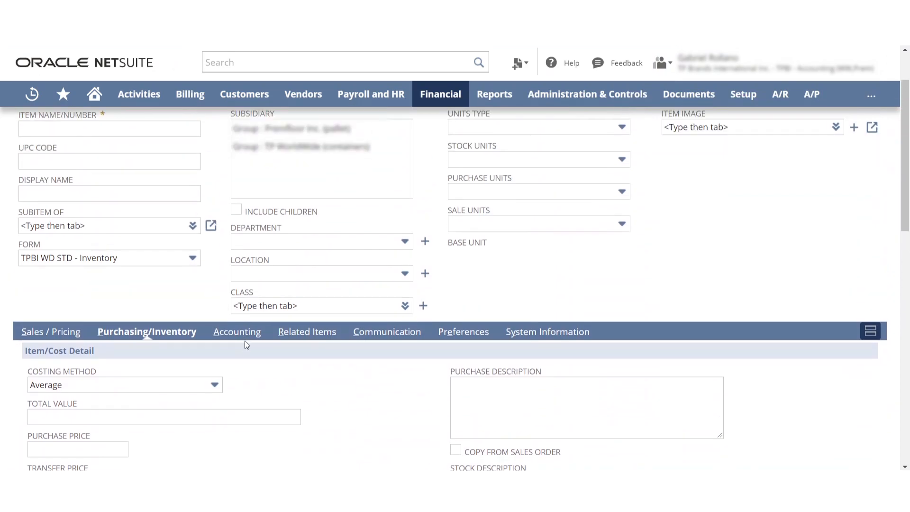
pyautogui.click(245, 341)
pyautogui.scroll(-3, 199, 303)
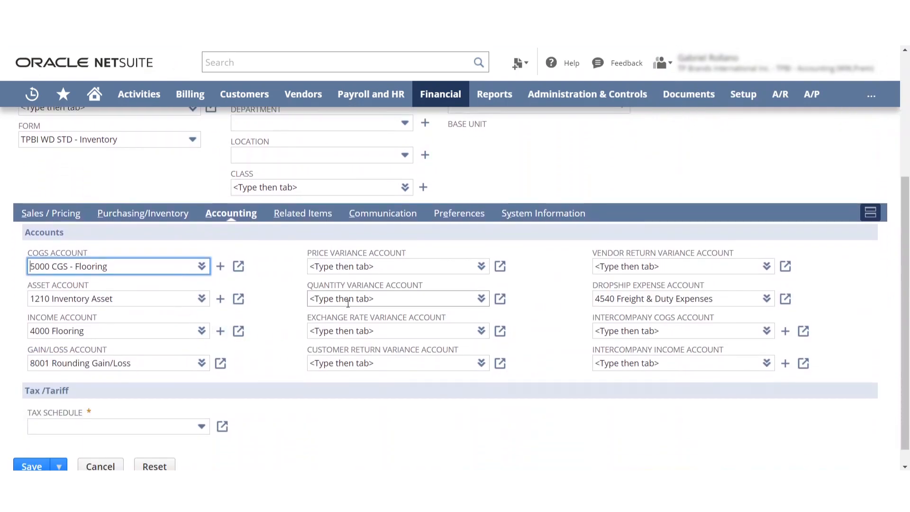
pyautogui.click(130, 425)
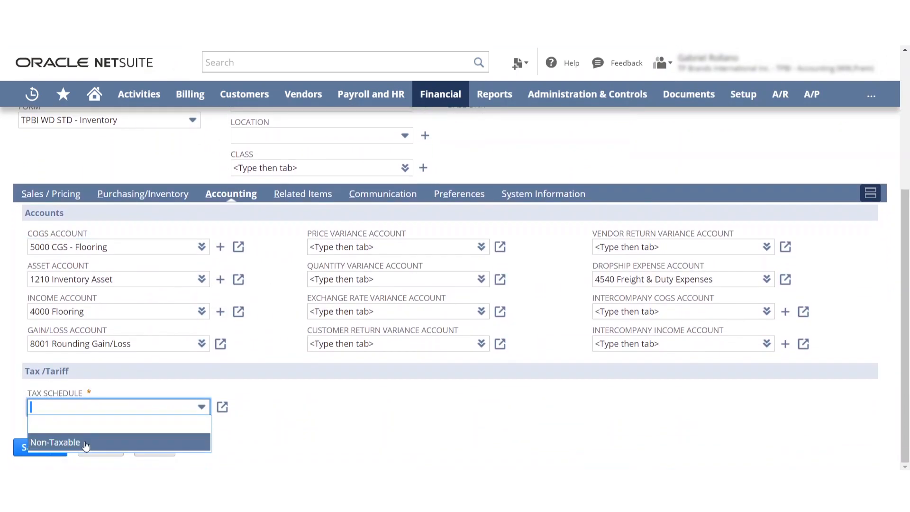
pyautogui.click(261, 340)
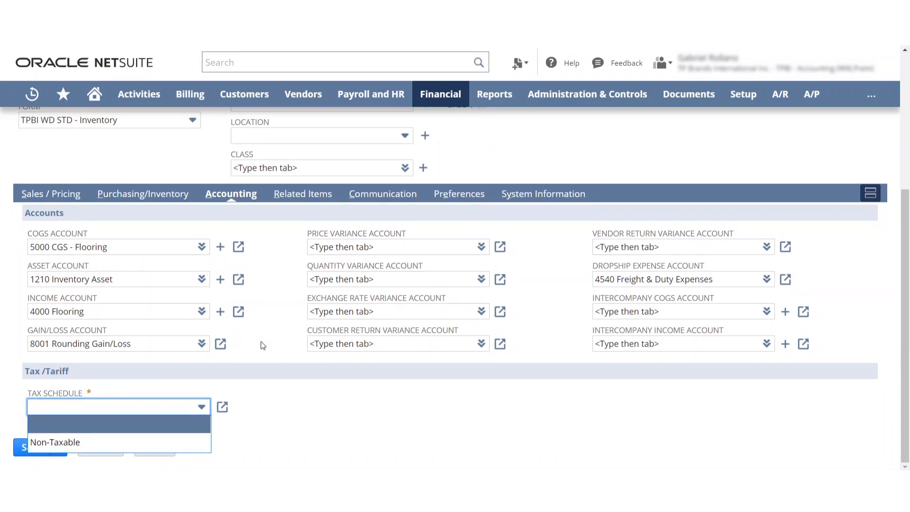
# Step: Look through the new item's related items, communication, preferences and system information sections
pyautogui.click(308, 195)
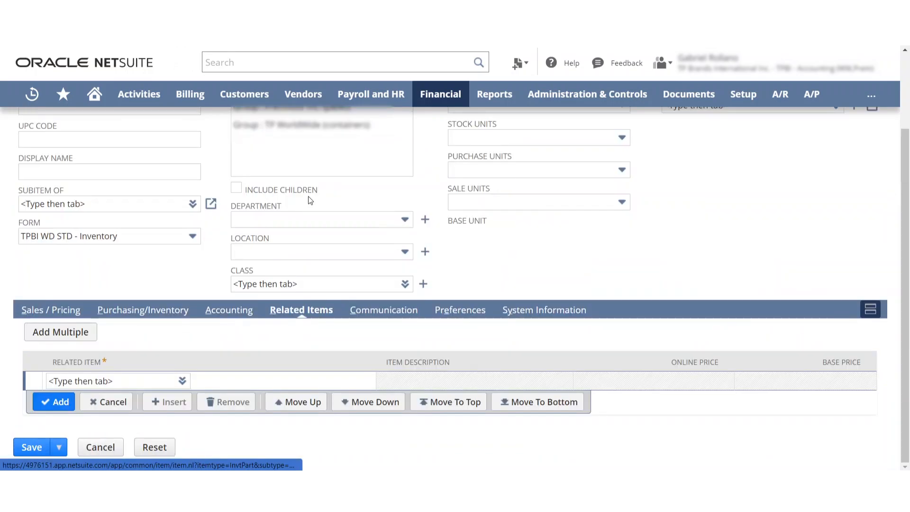
pyautogui.click(372, 312)
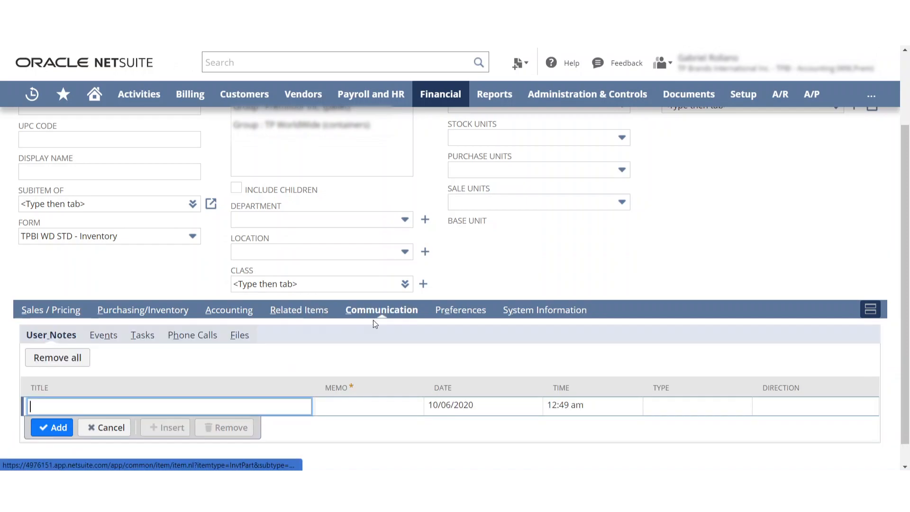
pyautogui.click(442, 309)
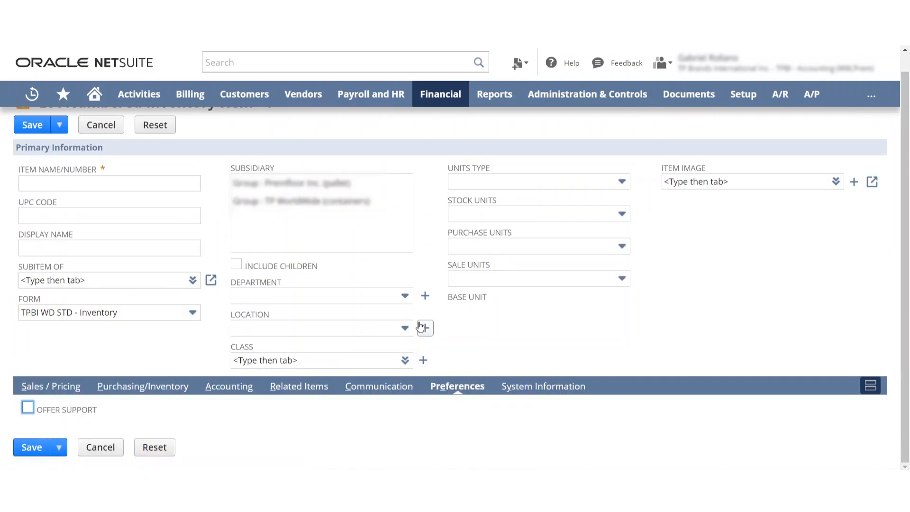
pyautogui.click(541, 385)
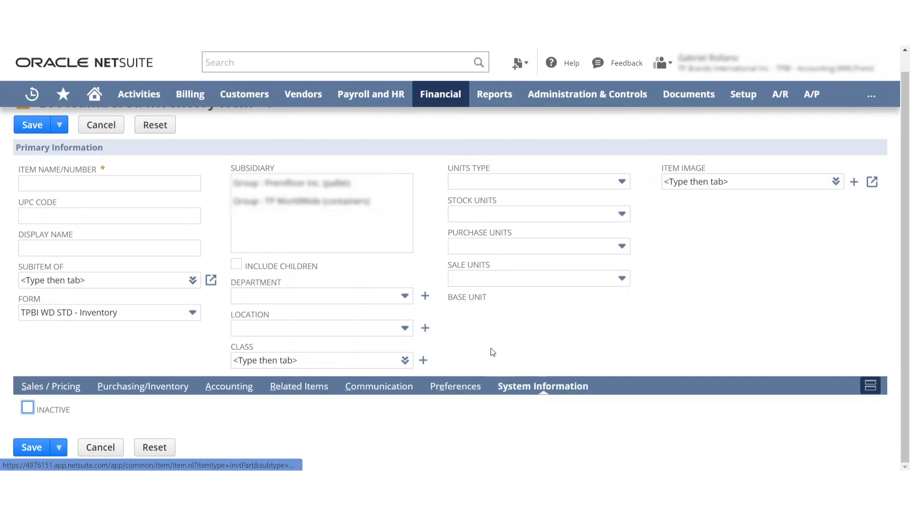
# Step: Set the new item's units type to Sq Ft, and view the stock and purchase unit options, keeping both as Sq Ft
pyautogui.click(475, 181)
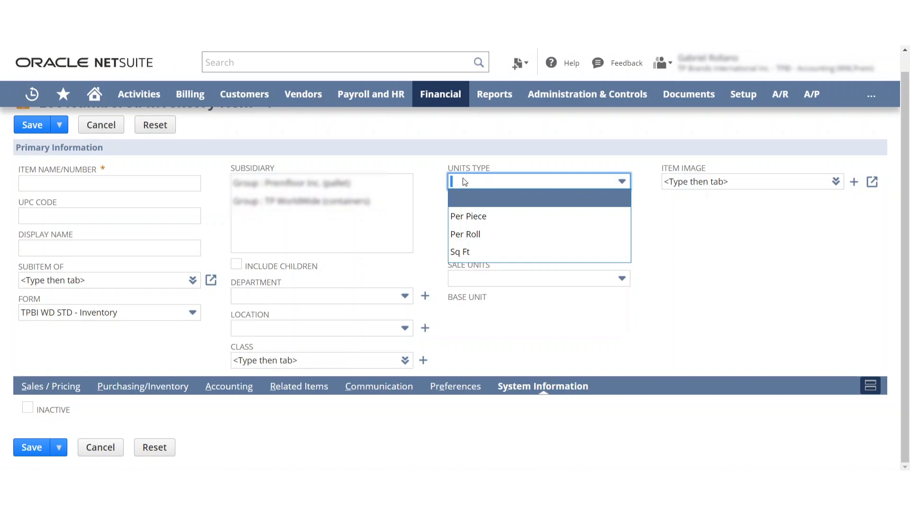
pyautogui.click(463, 256)
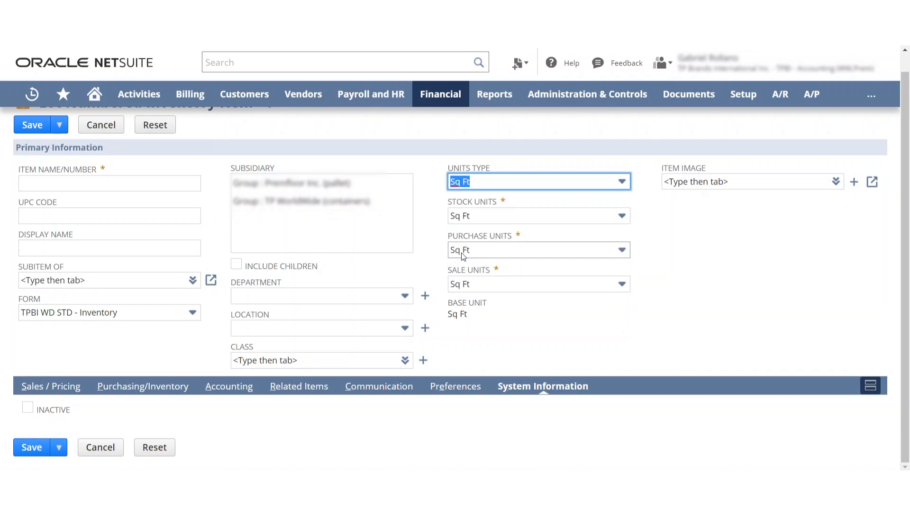
pyautogui.click(428, 214)
pyautogui.click(480, 219)
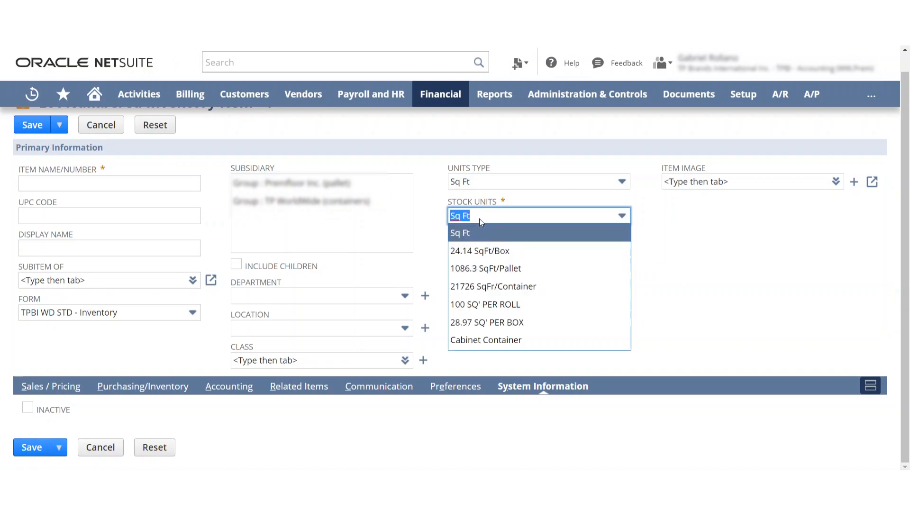
pyautogui.click(479, 218)
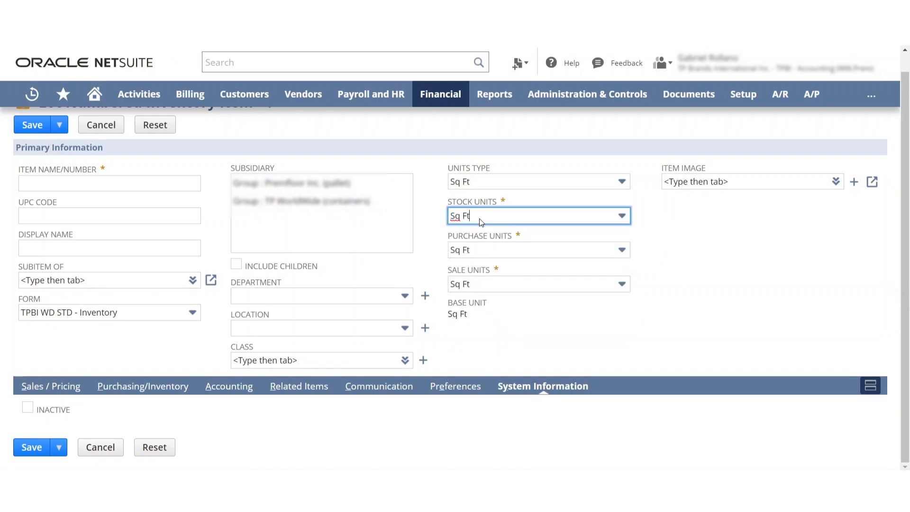
pyautogui.click(474, 249)
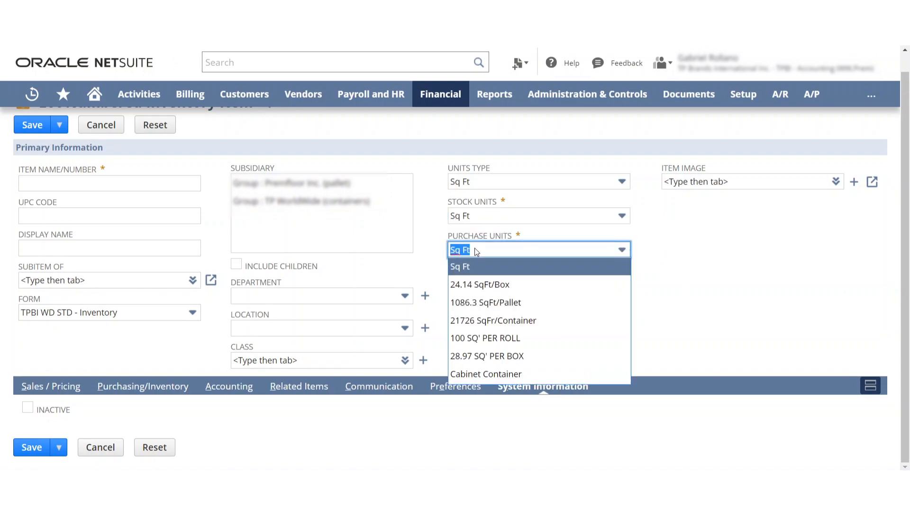
pyautogui.click(474, 249)
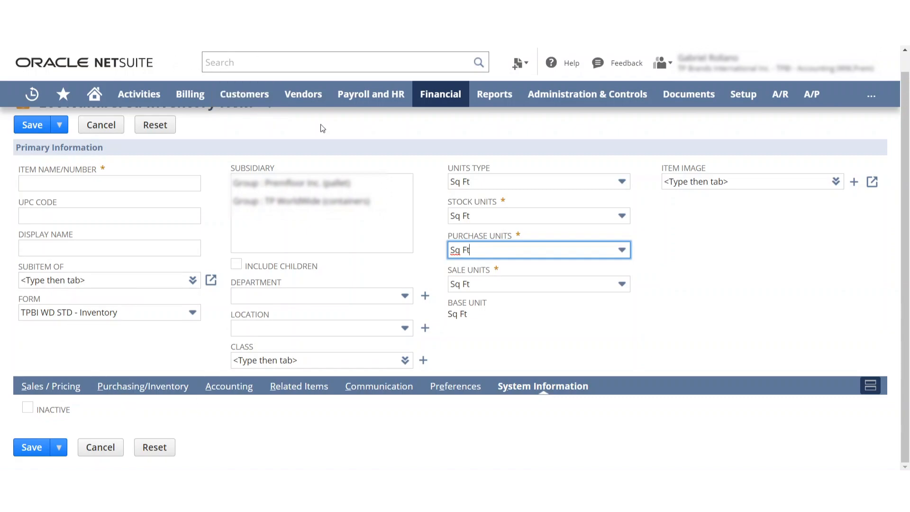
# Step: Start a new item record from the financial item lists and choose Lot Numbered as the inventory item type
pyautogui.scroll(1, 117, 211)
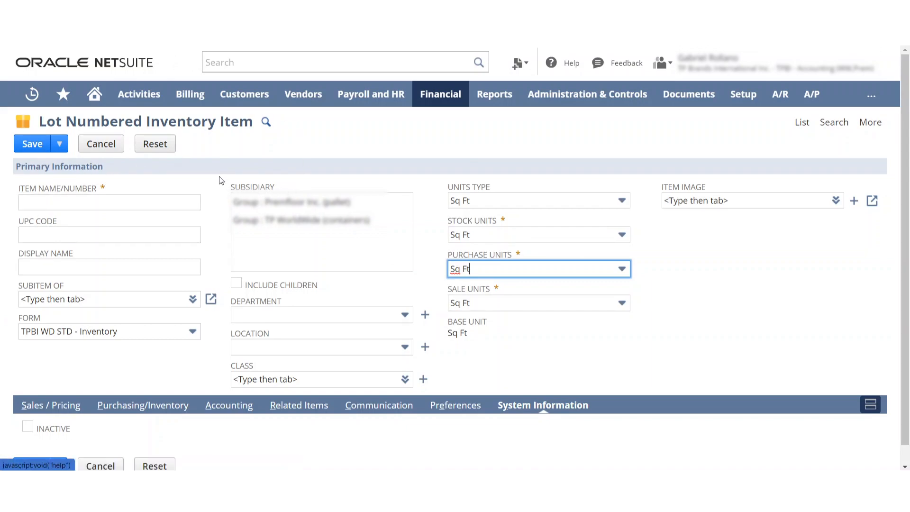
pyautogui.moveTo(455, 97)
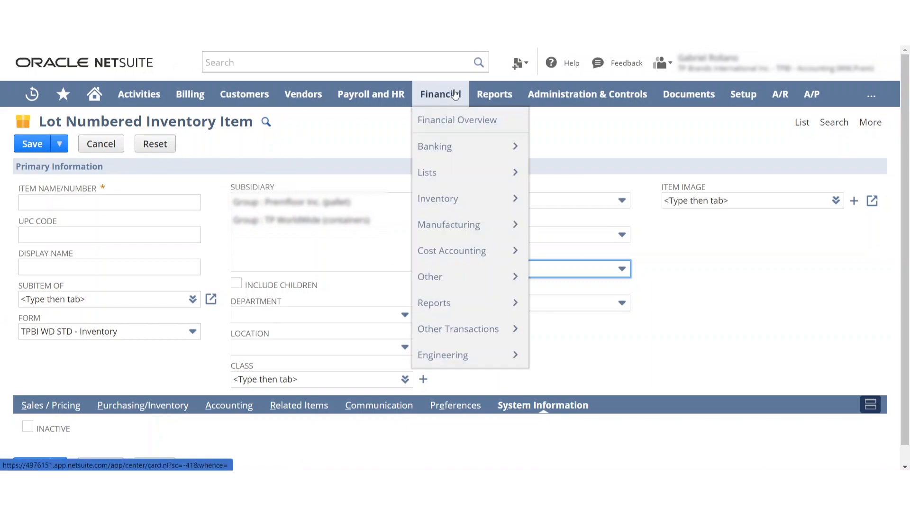
pyautogui.moveTo(464, 175)
pyautogui.moveTo(571, 230)
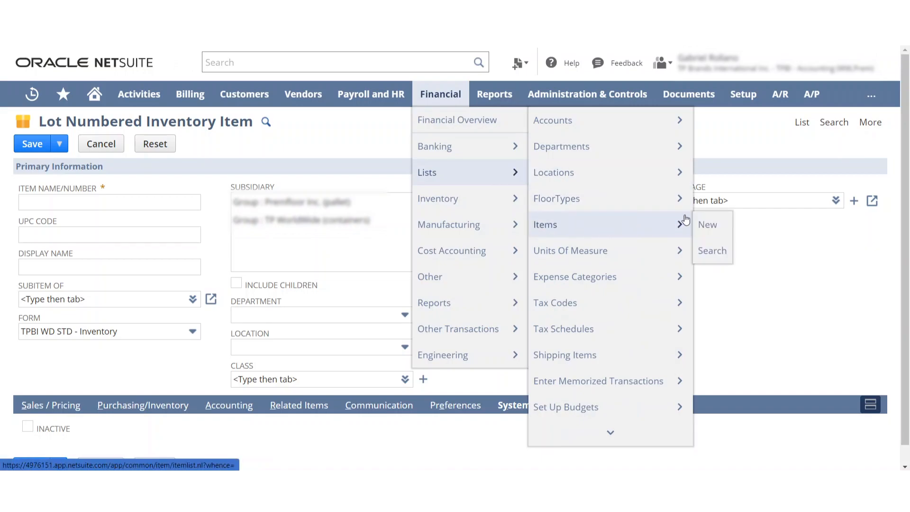
pyautogui.click(699, 227)
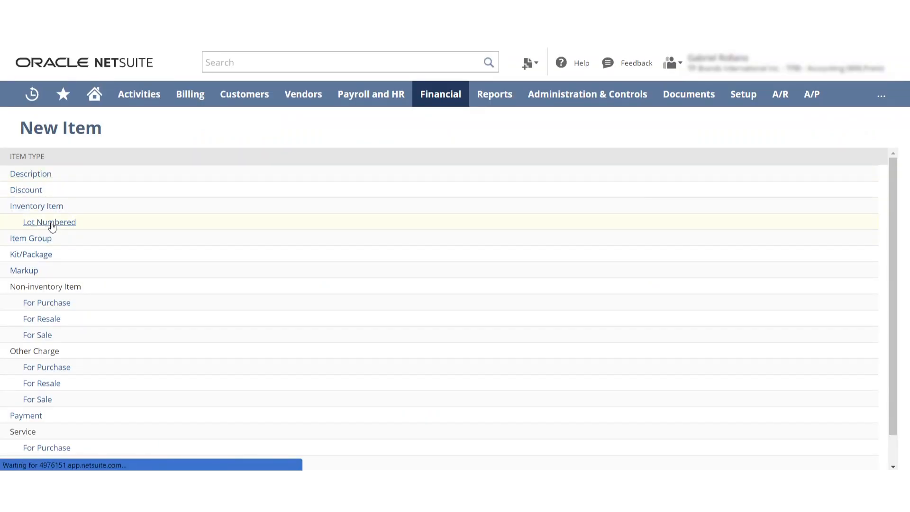
pyautogui.click(50, 223)
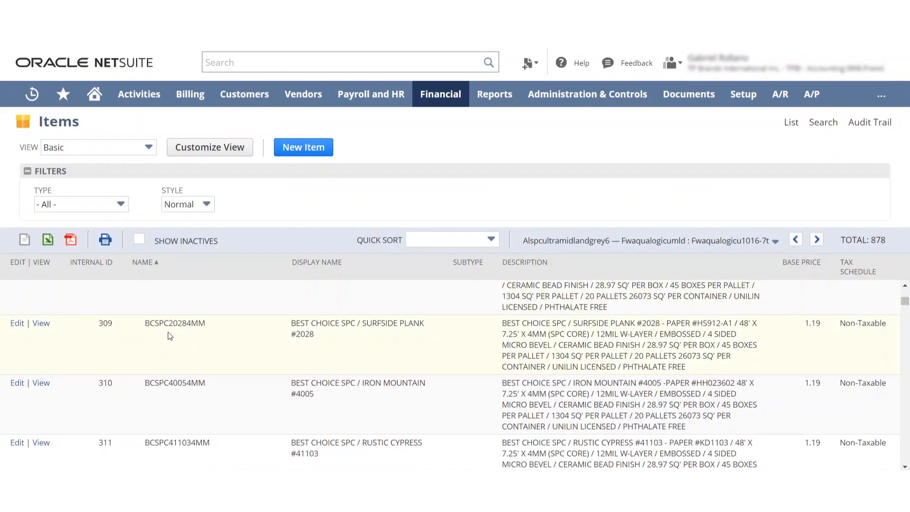
# Step: Find existing item BCSPC20114MM in the items list, open its record, and make a copy of it
pyautogui.scroll(5, 168, 332)
pyautogui.scroll(-4, 167, 351)
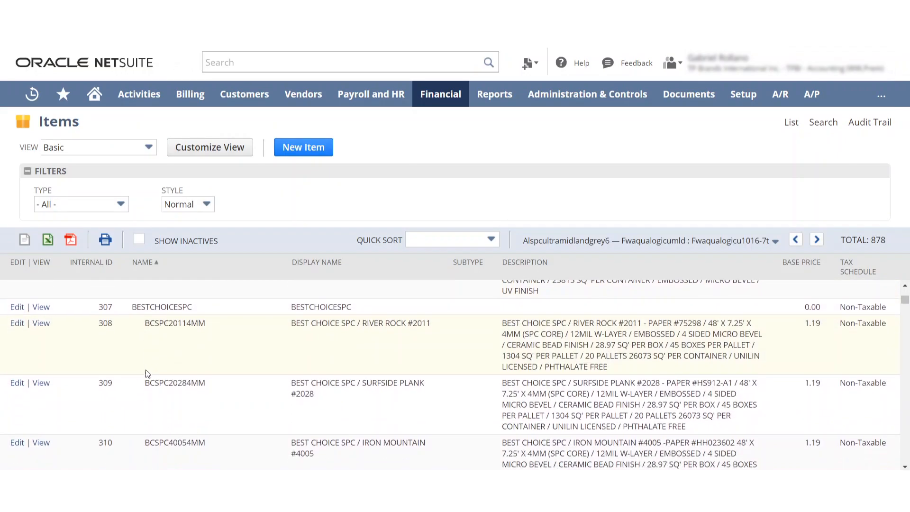
pyautogui.click(42, 324)
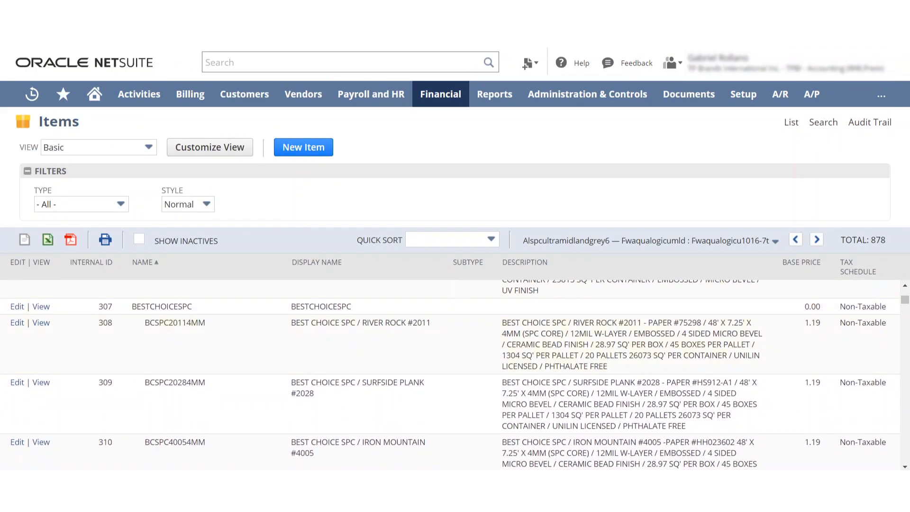
pyautogui.moveTo(386, 168)
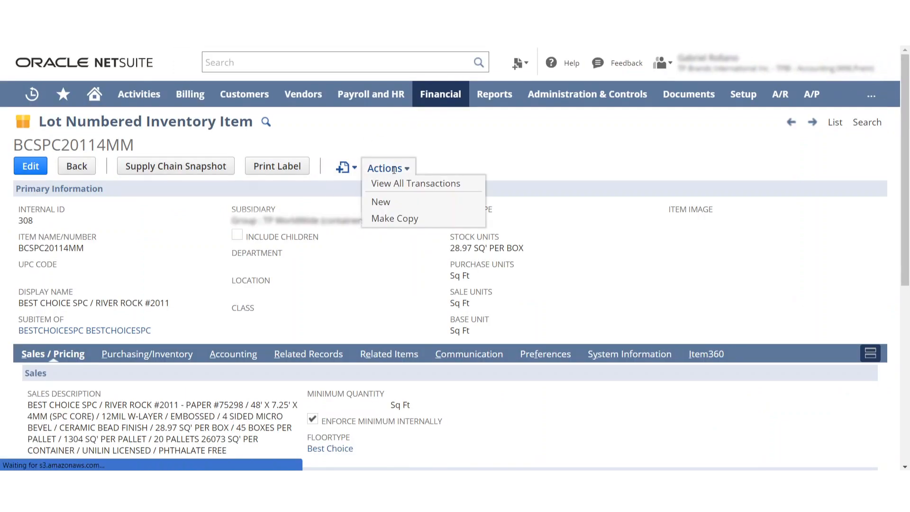
pyautogui.click(393, 218)
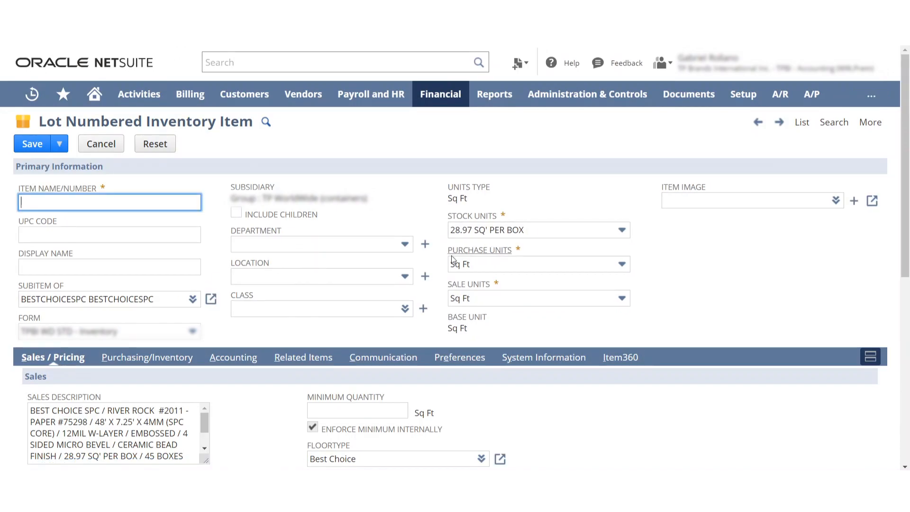
# Step: Review the copied item's sales description, shipping and pricing details, including the USD base price
pyautogui.scroll(-3, 348, 288)
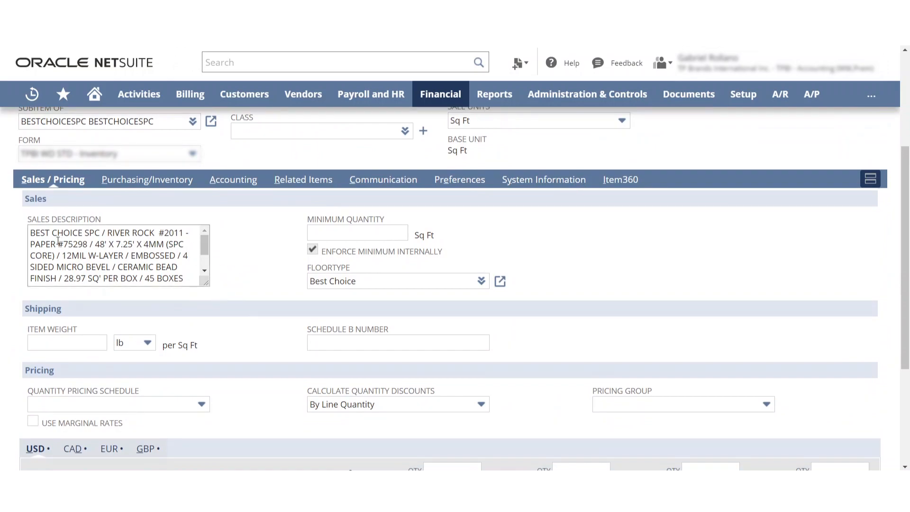
pyautogui.scroll(-2, 253, 251)
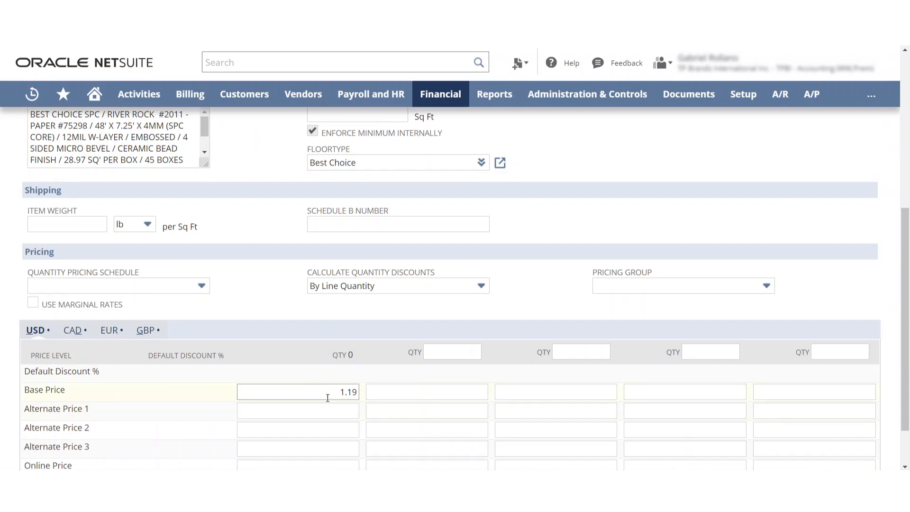
pyautogui.scroll(2, 259, 280)
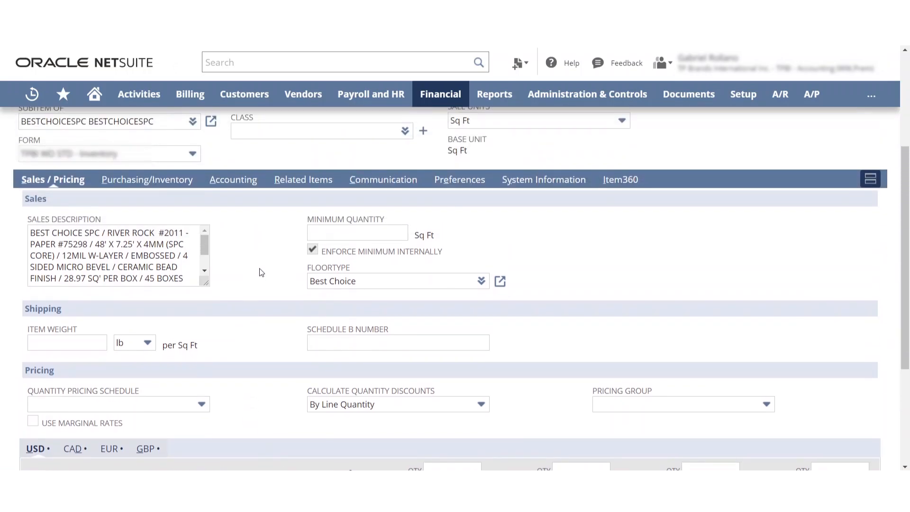
# Step: Look through the copied item's purchasing and inventory details, including vendor bill matching, locations and the vendors list
pyautogui.click(171, 183)
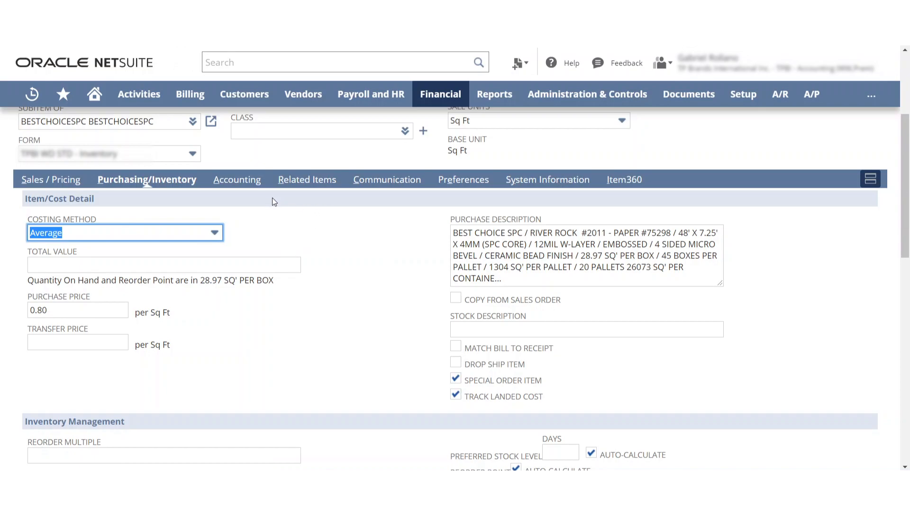
pyautogui.scroll(-8, 280, 266)
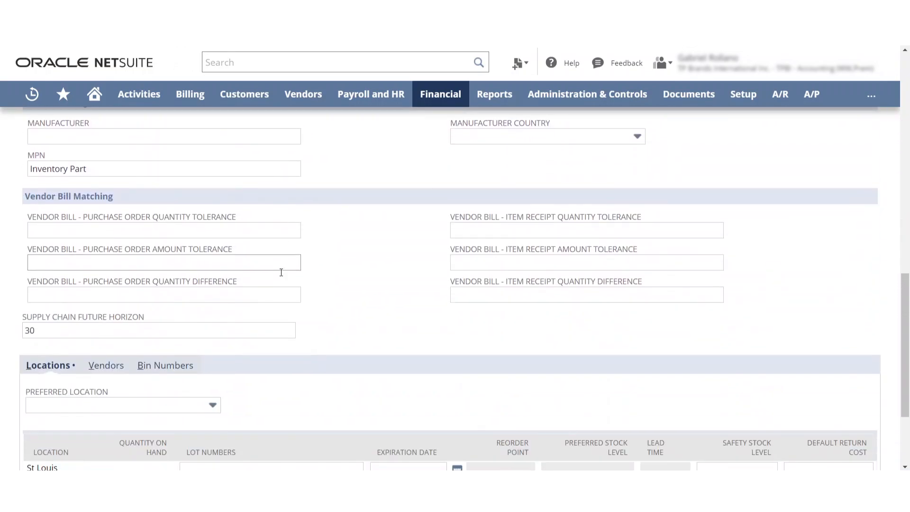
pyautogui.scroll(-3, 281, 272)
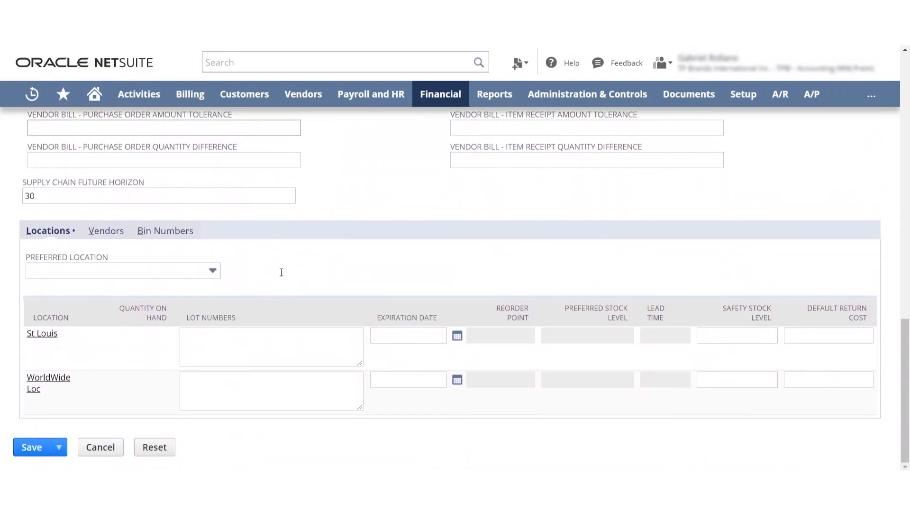
pyautogui.click(104, 232)
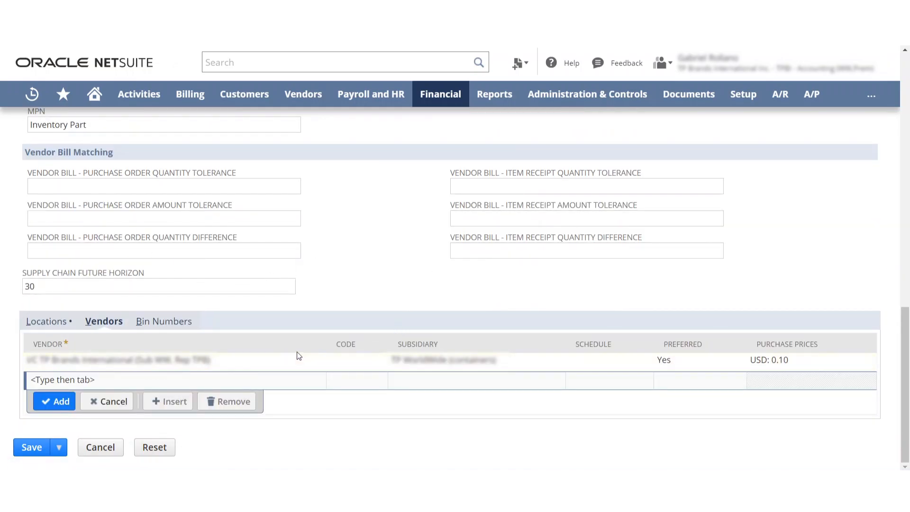
pyautogui.scroll(10, 305, 274)
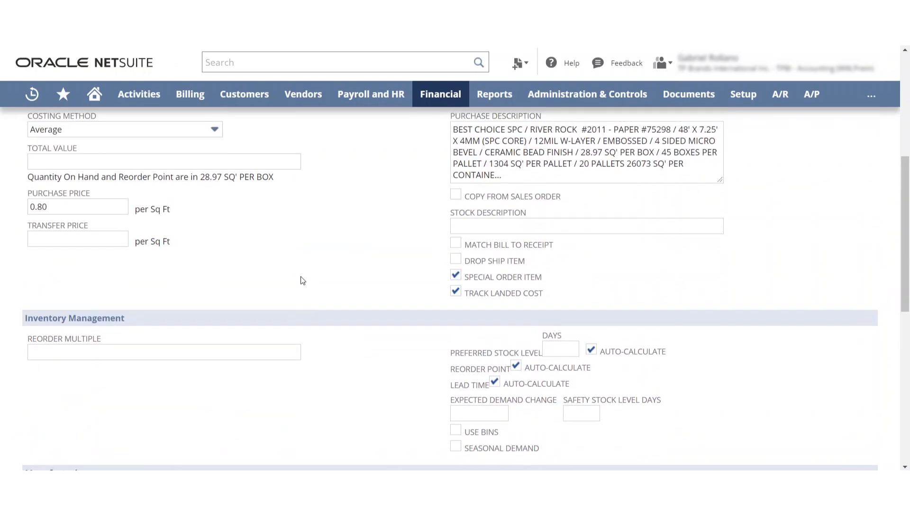
# Step: Check the copied item's name/number field, purchase price and purchase description
pyautogui.scroll(3, 261, 274)
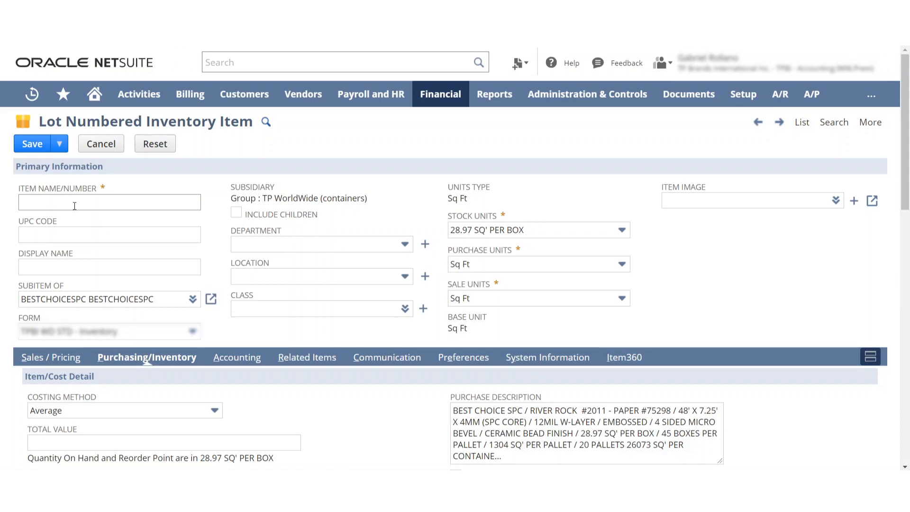
pyautogui.scroll(-3, 75, 206)
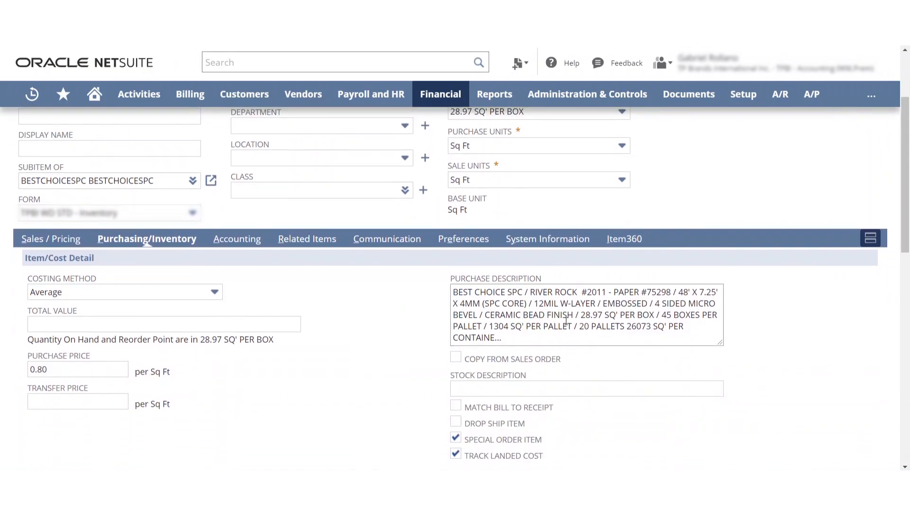
pyautogui.scroll(-2, 314, 326)
pyautogui.scroll(2, 316, 330)
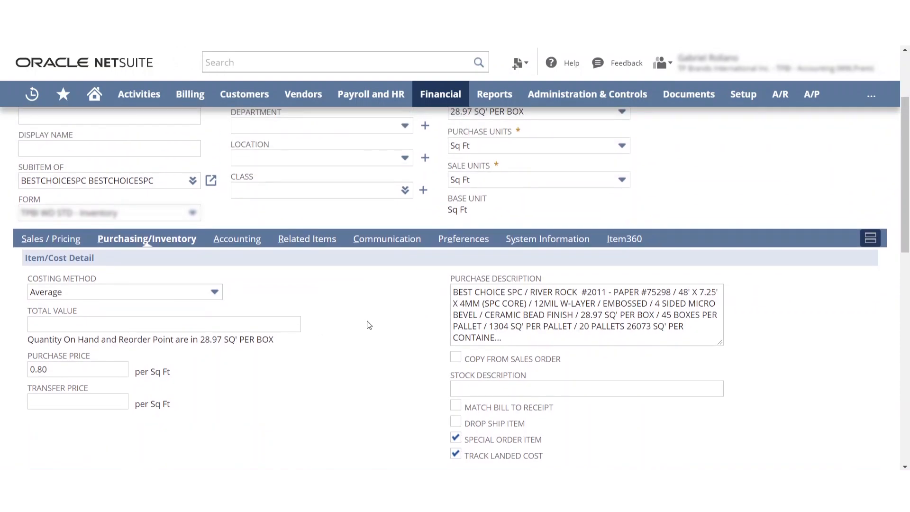
# Step: Recheck the copied item's sales description and primary information, and view the available save options
pyautogui.click(69, 239)
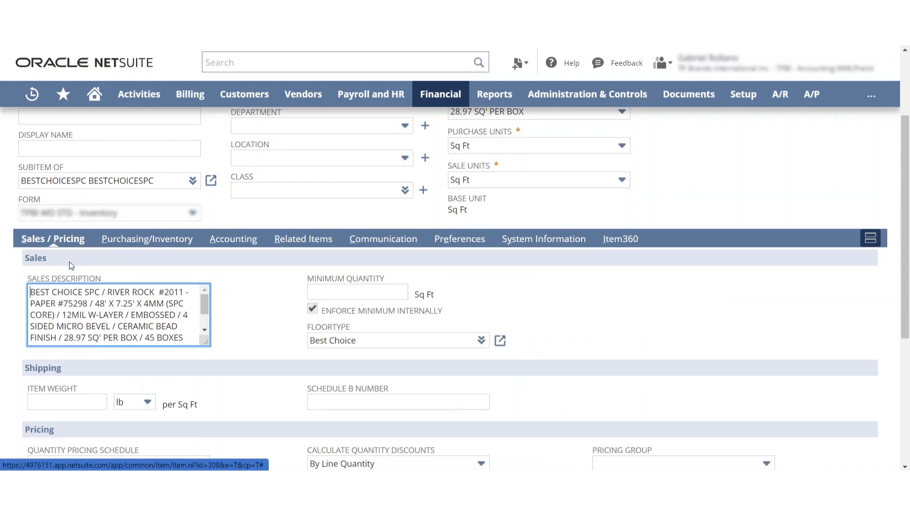
pyautogui.scroll(1, 69, 275)
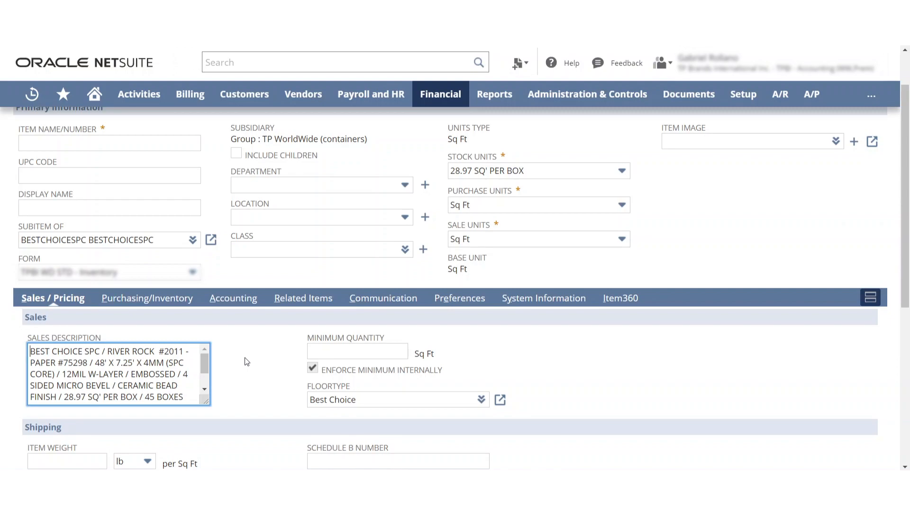
pyautogui.scroll(-2, 246, 362)
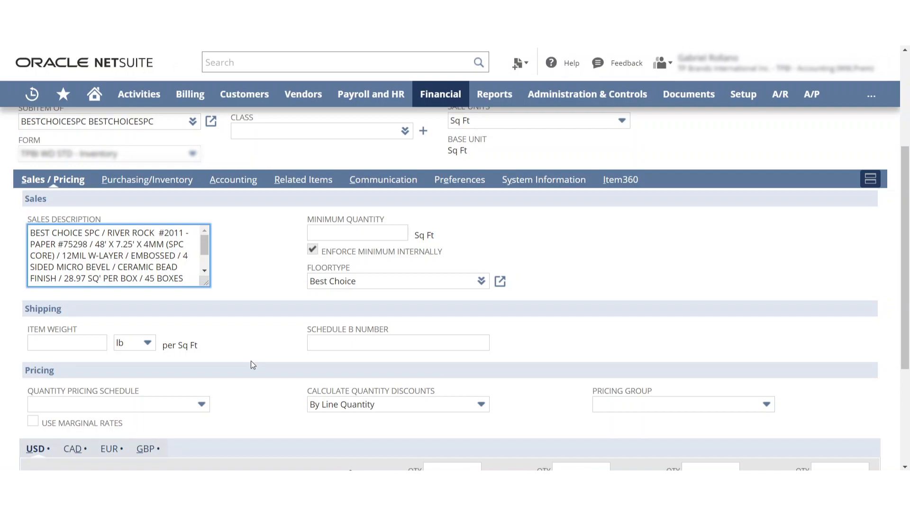
pyautogui.scroll(3, 298, 286)
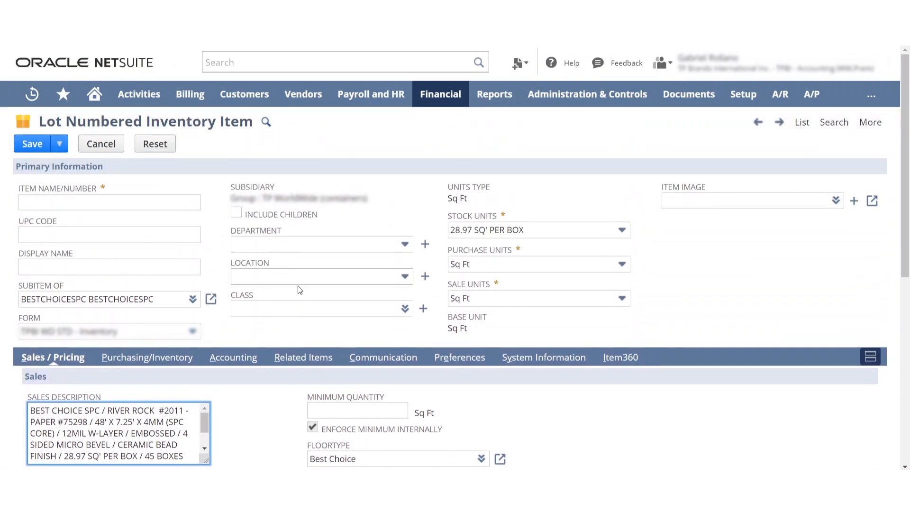
pyautogui.moveTo(54, 149)
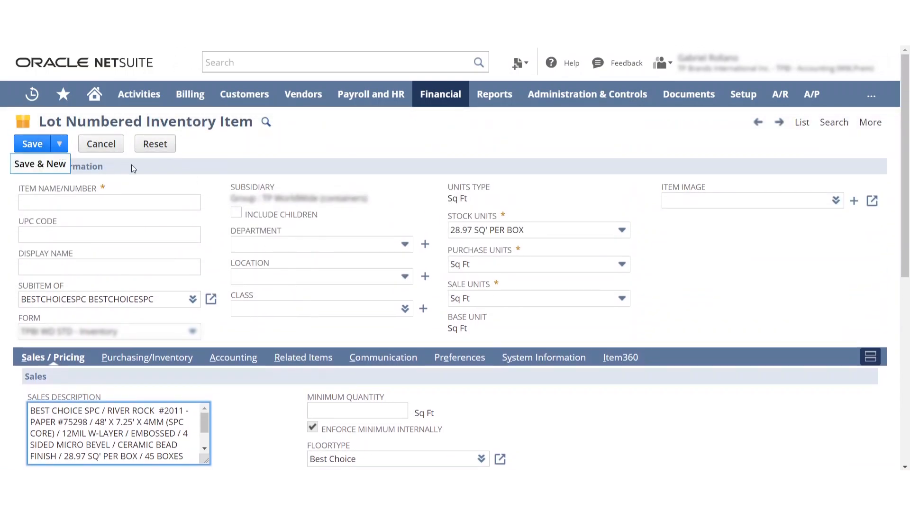